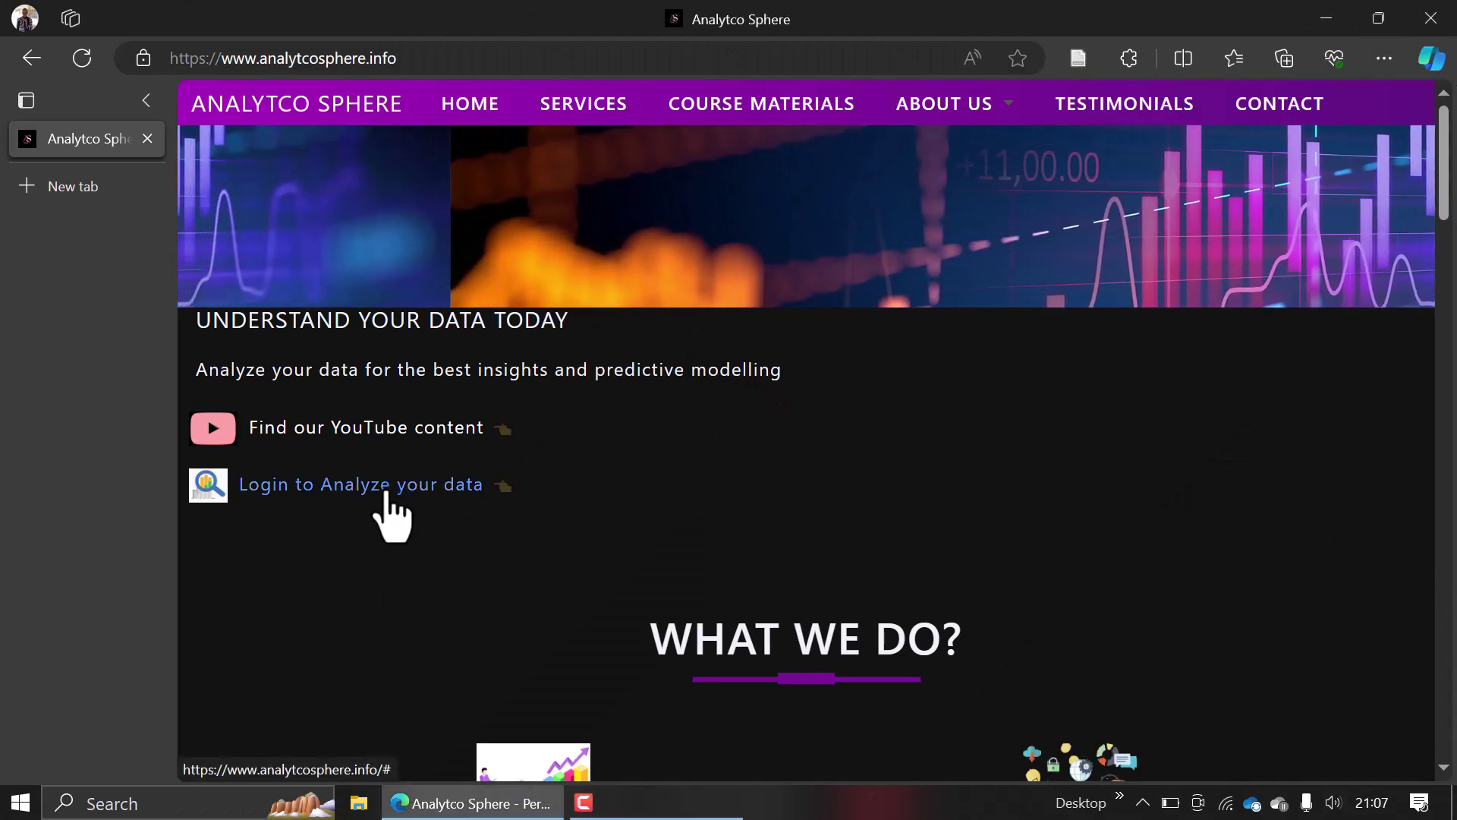
Open the login form and fill in the saved e-mail address and the account password.
{"action": "left_click", "coordinate": [383, 485]}
{"action": "left_click", "coordinate": [671, 396]}
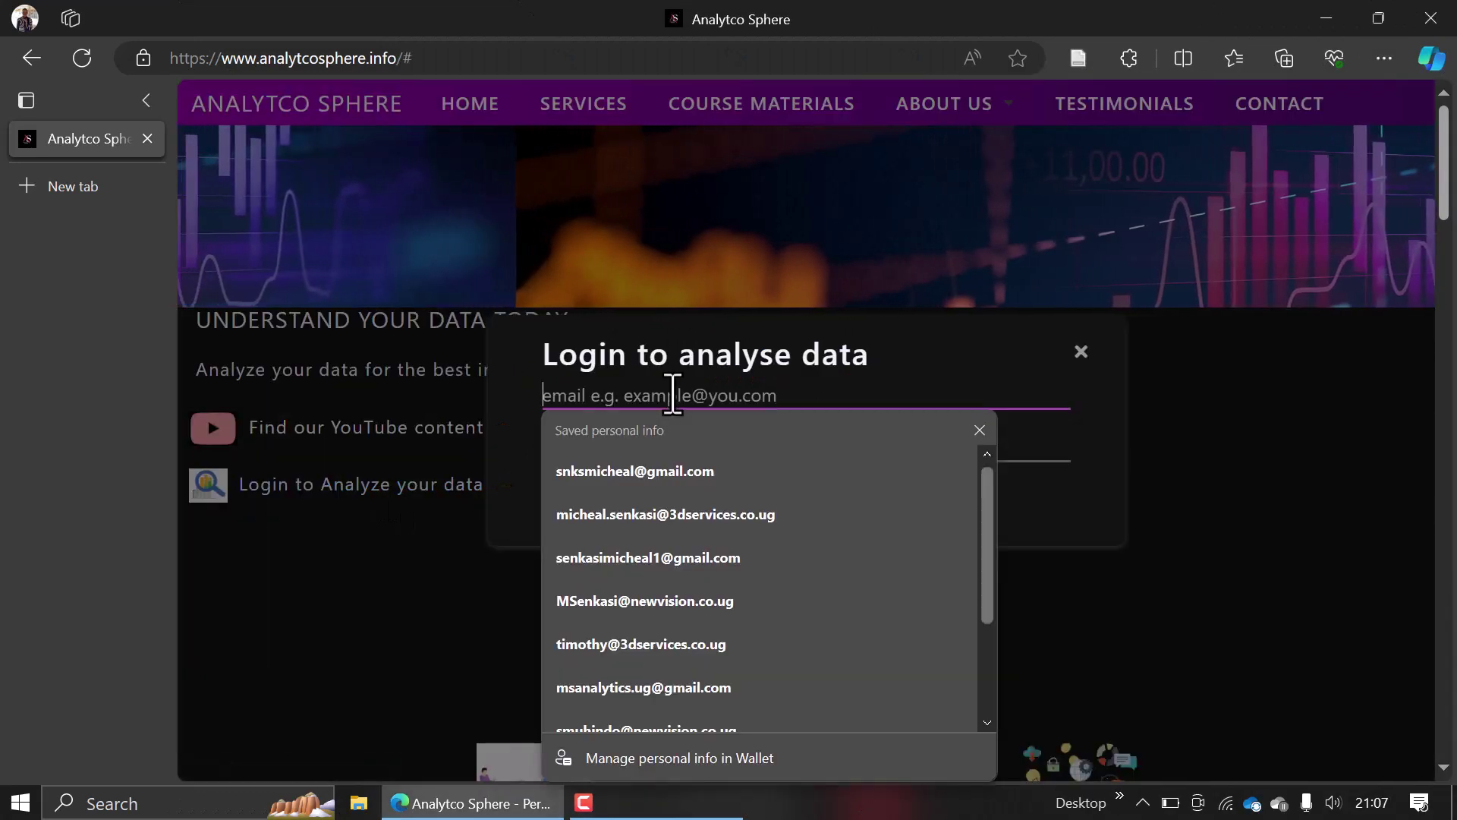
{"action": "left_click", "coordinate": [655, 474]}
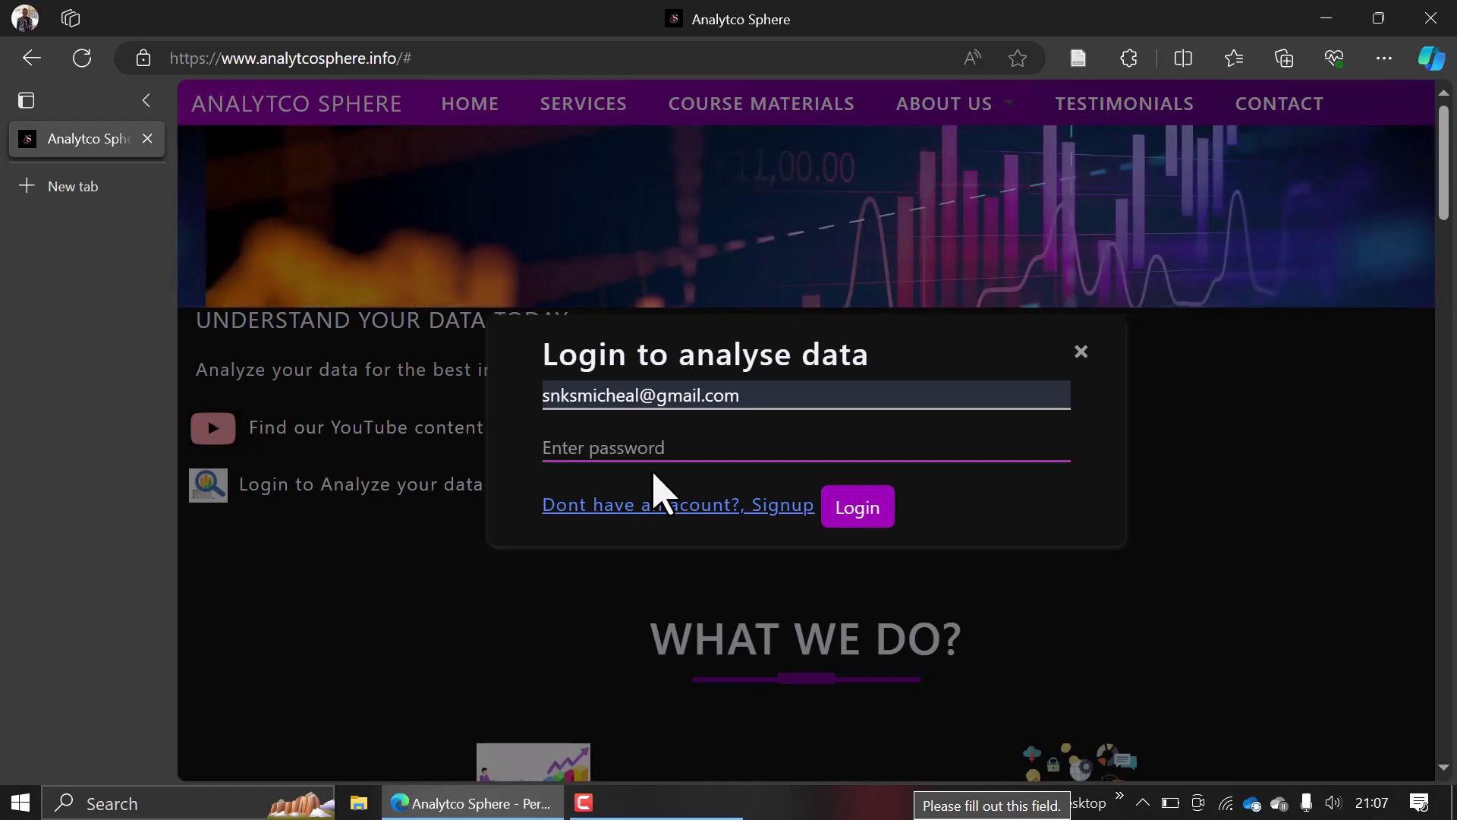
{"action": "type", "text": "••"}
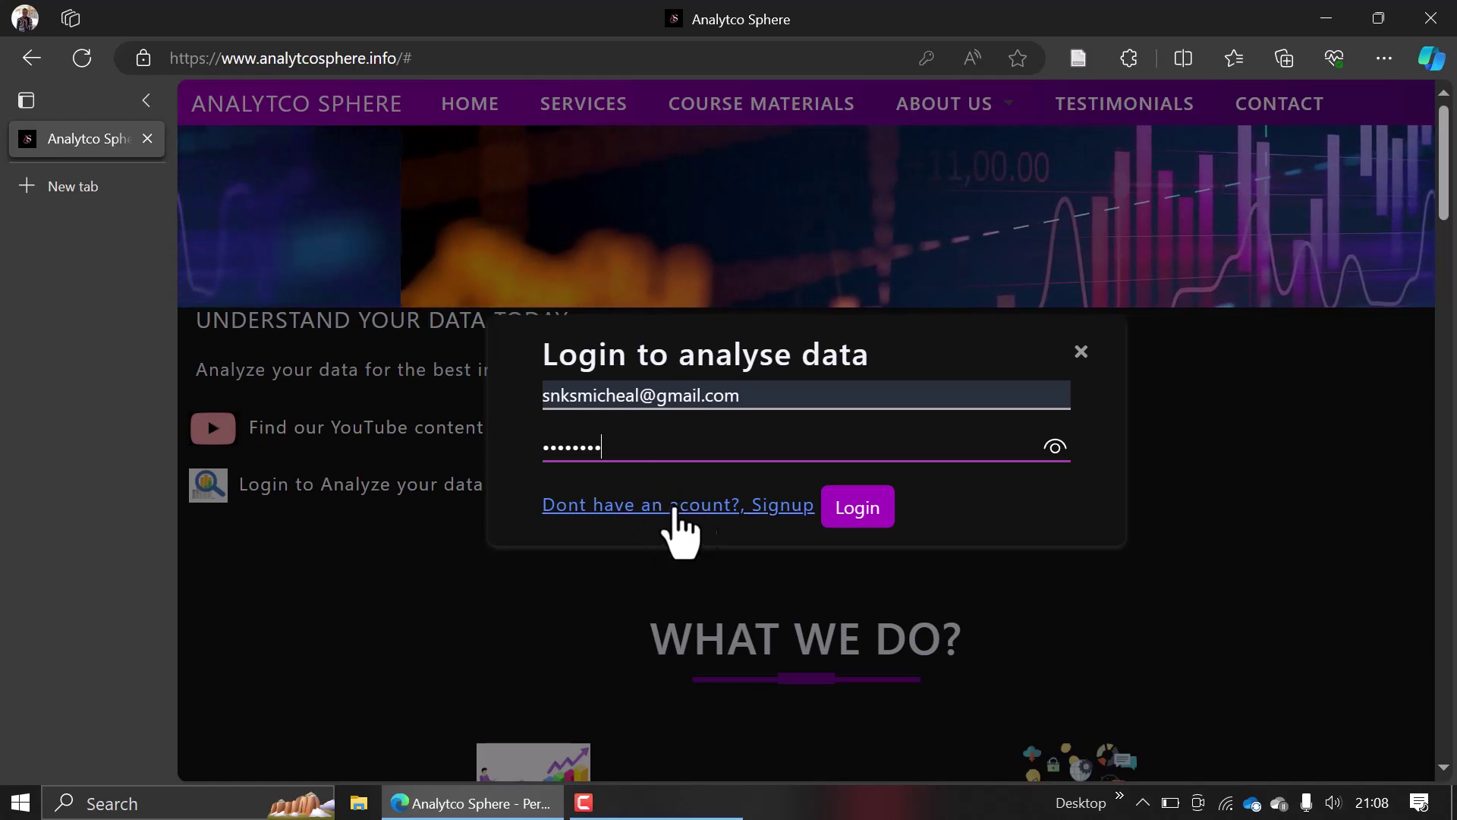
Submit the login details, retrying until the Upload Dataset page loads.
{"action": "left_click", "coordinate": [849, 518]}
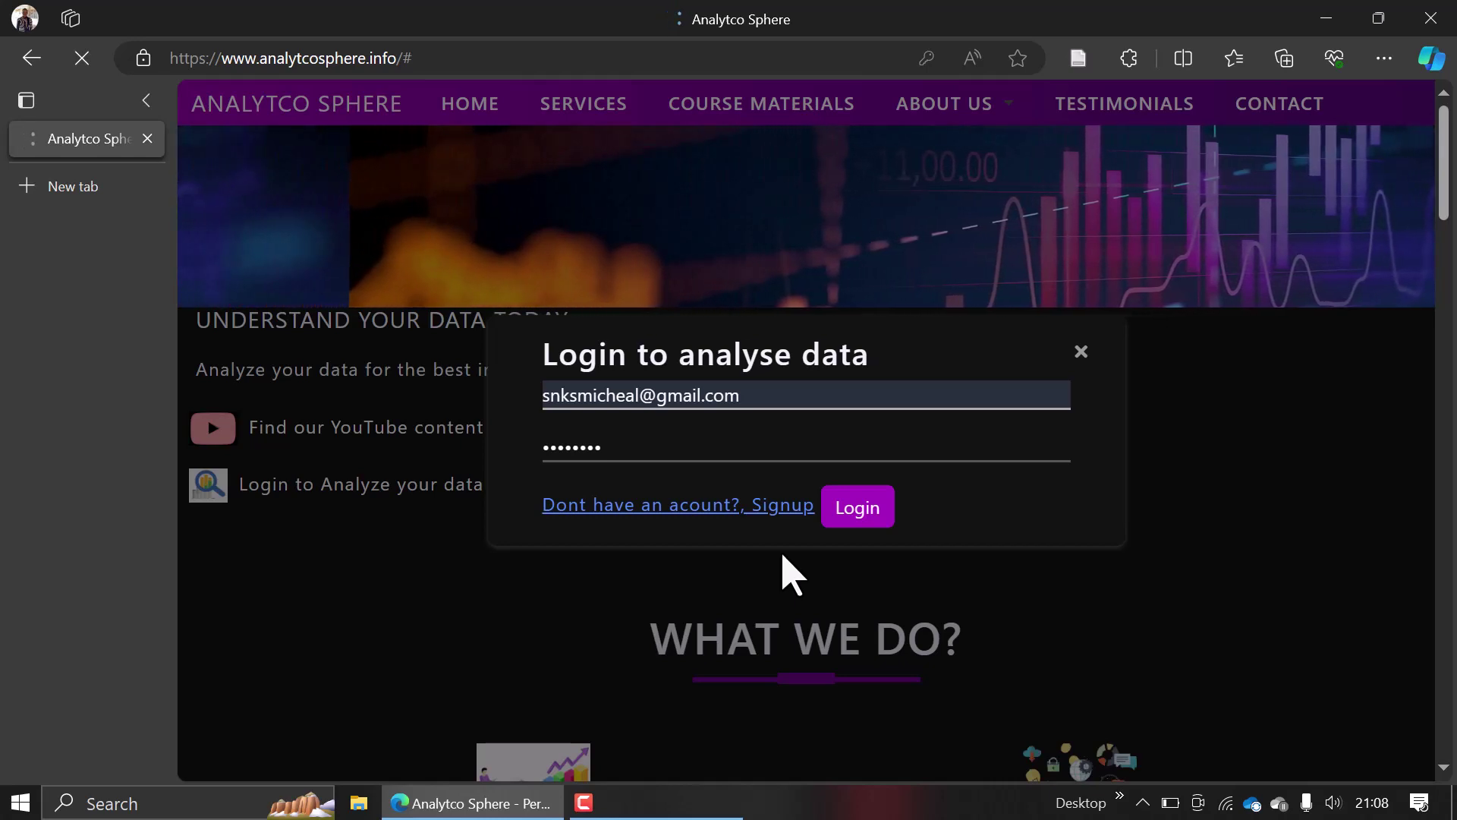
{"action": "left_click", "coordinate": [863, 505]}
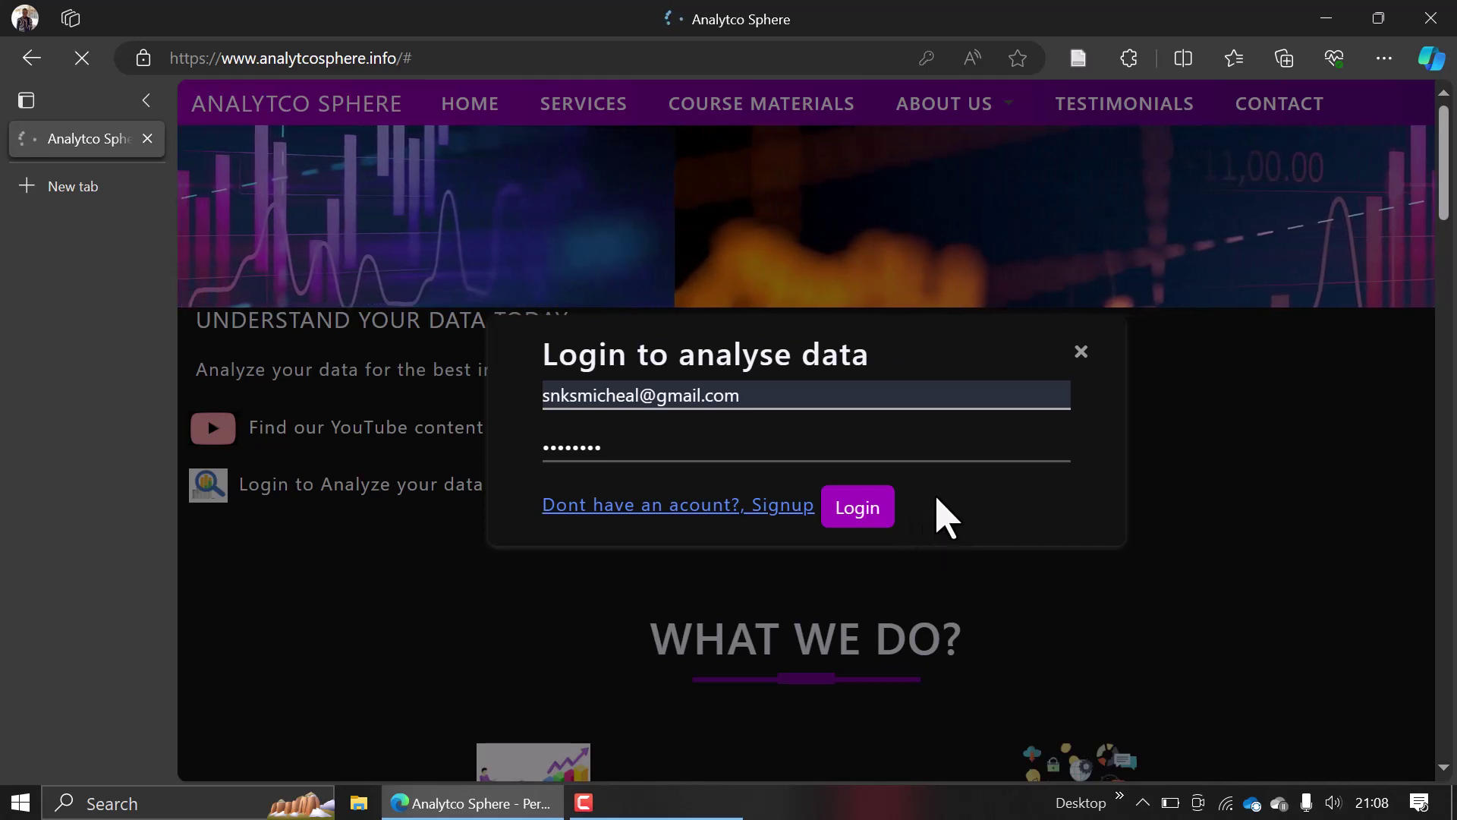
{"action": "left_click", "coordinate": [892, 507]}
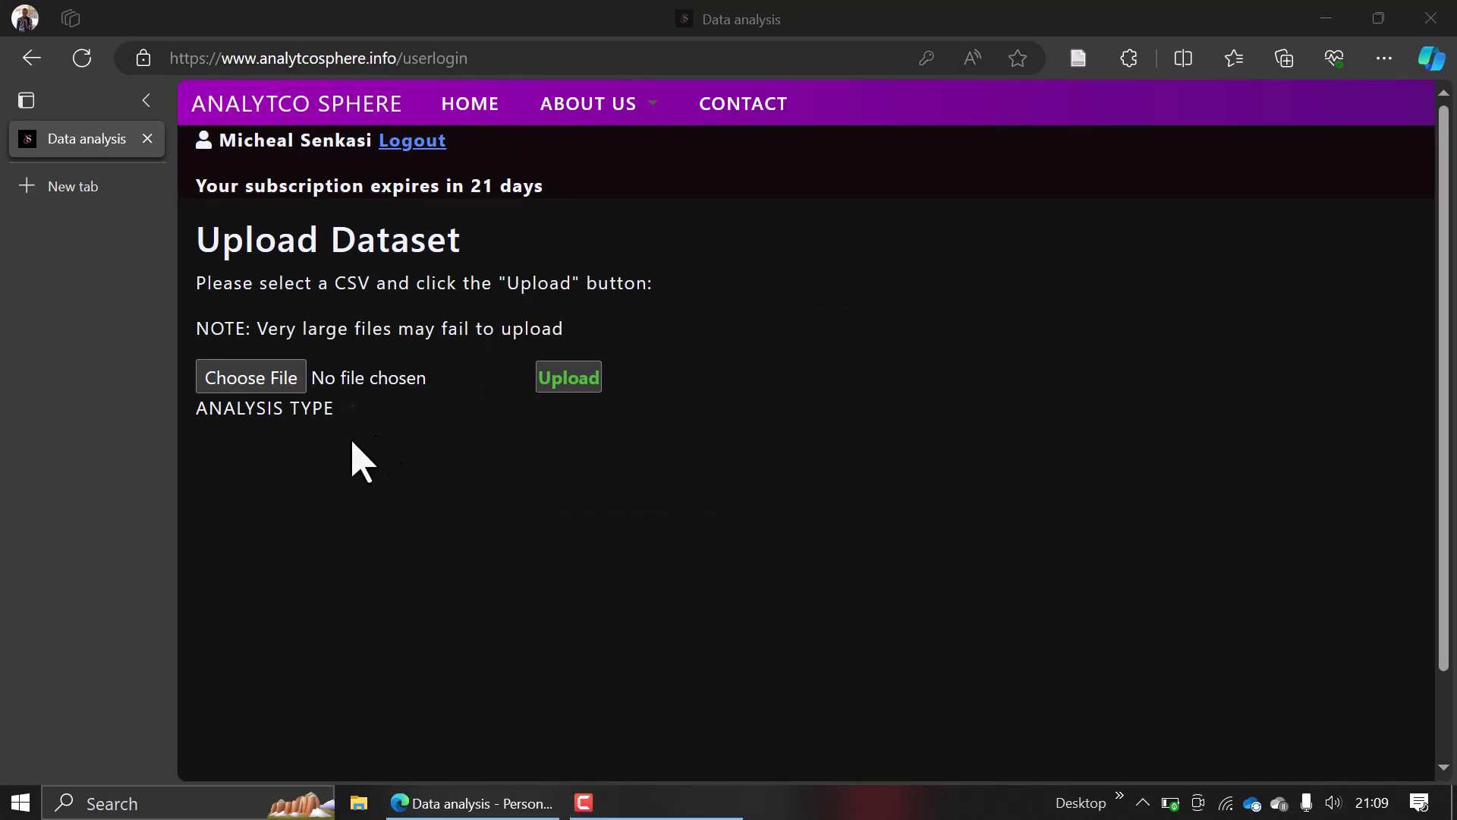
Upload CSV DATA.csv as the dataset and dismiss the upload-successful alert.
{"action": "left_click", "coordinate": [246, 383]}
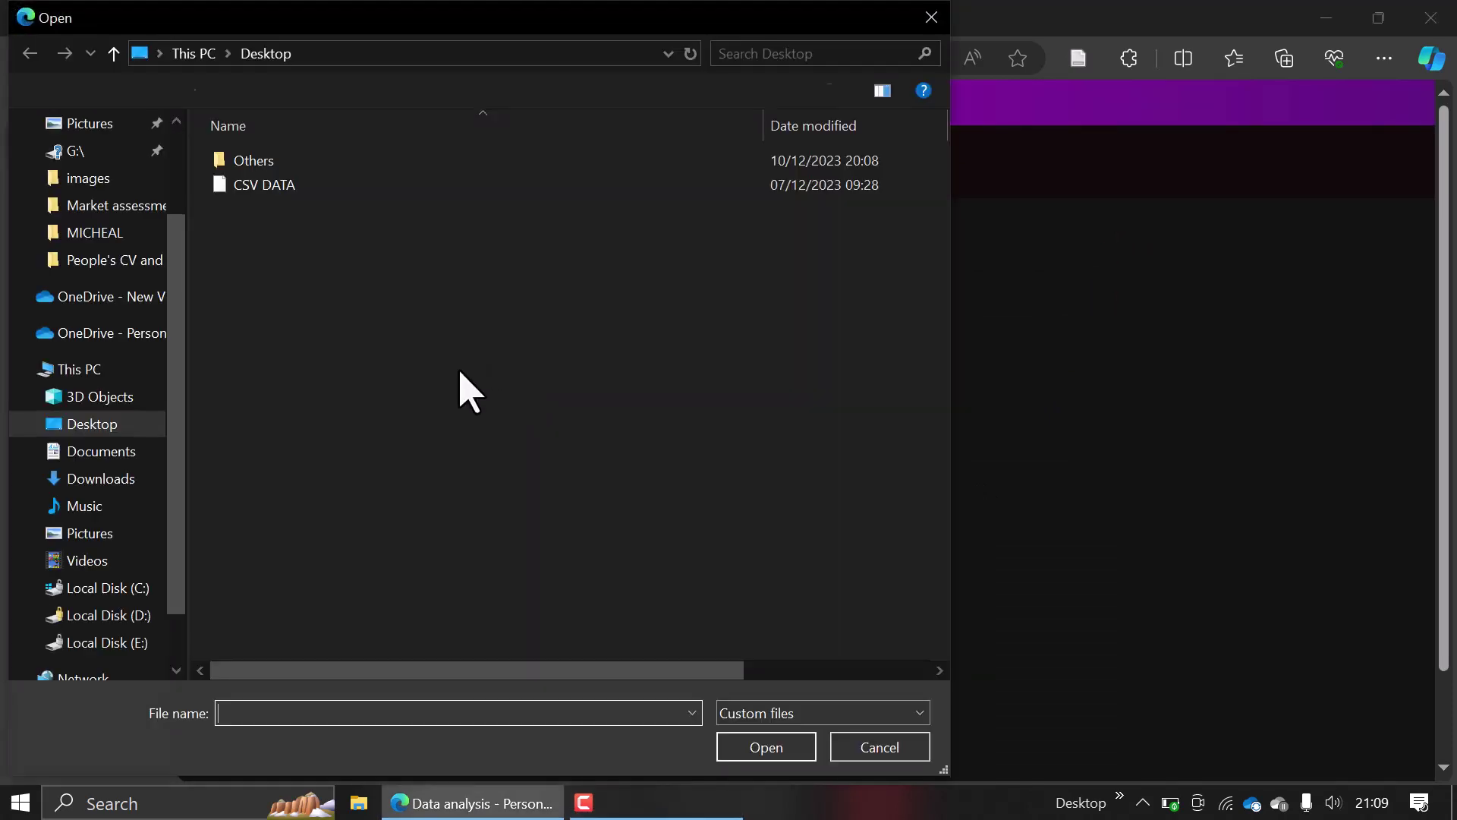
{"action": "double_click", "coordinate": [273, 188]}
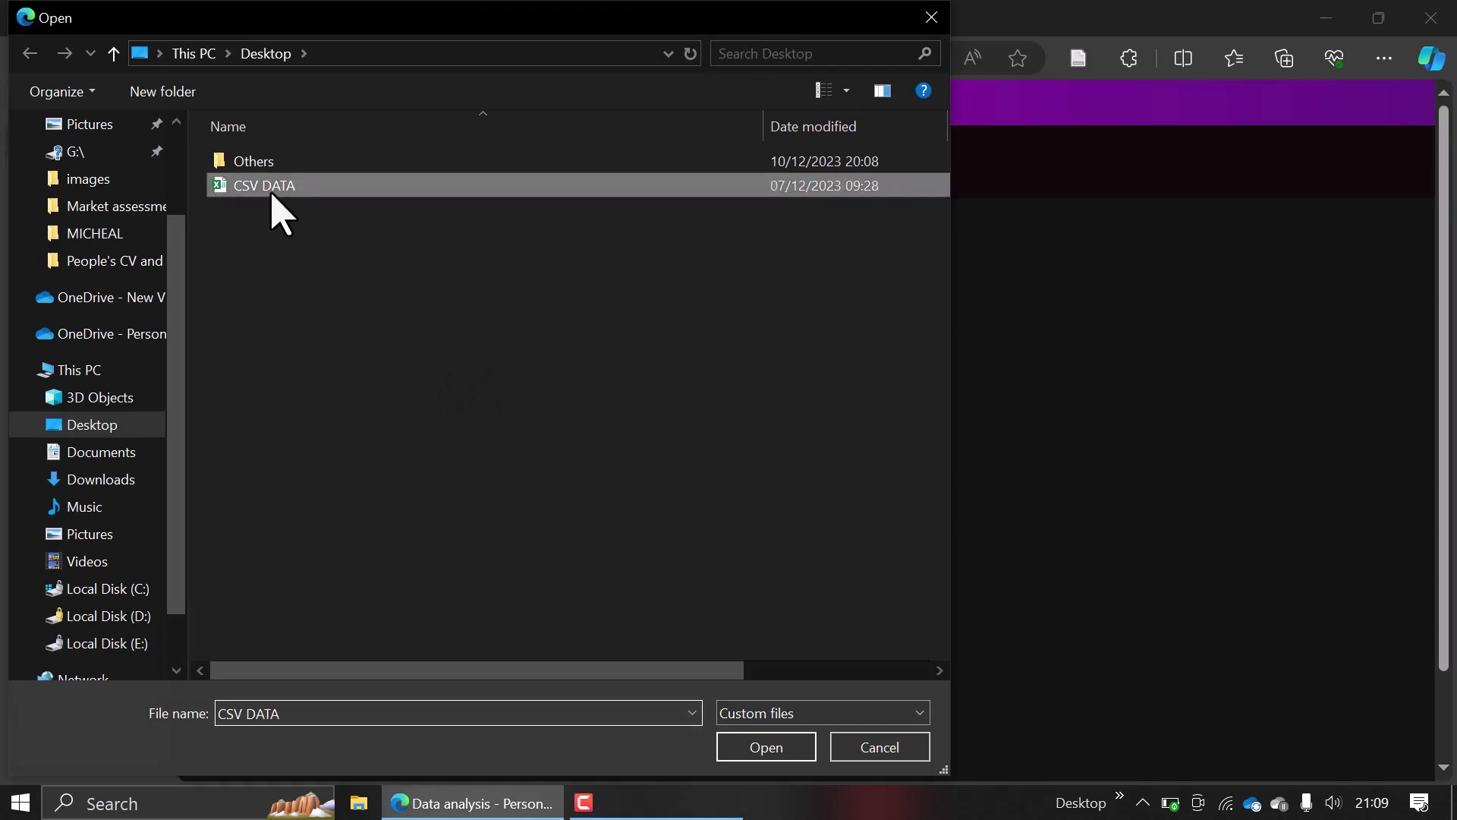
{"action": "left_click", "coordinate": [581, 390]}
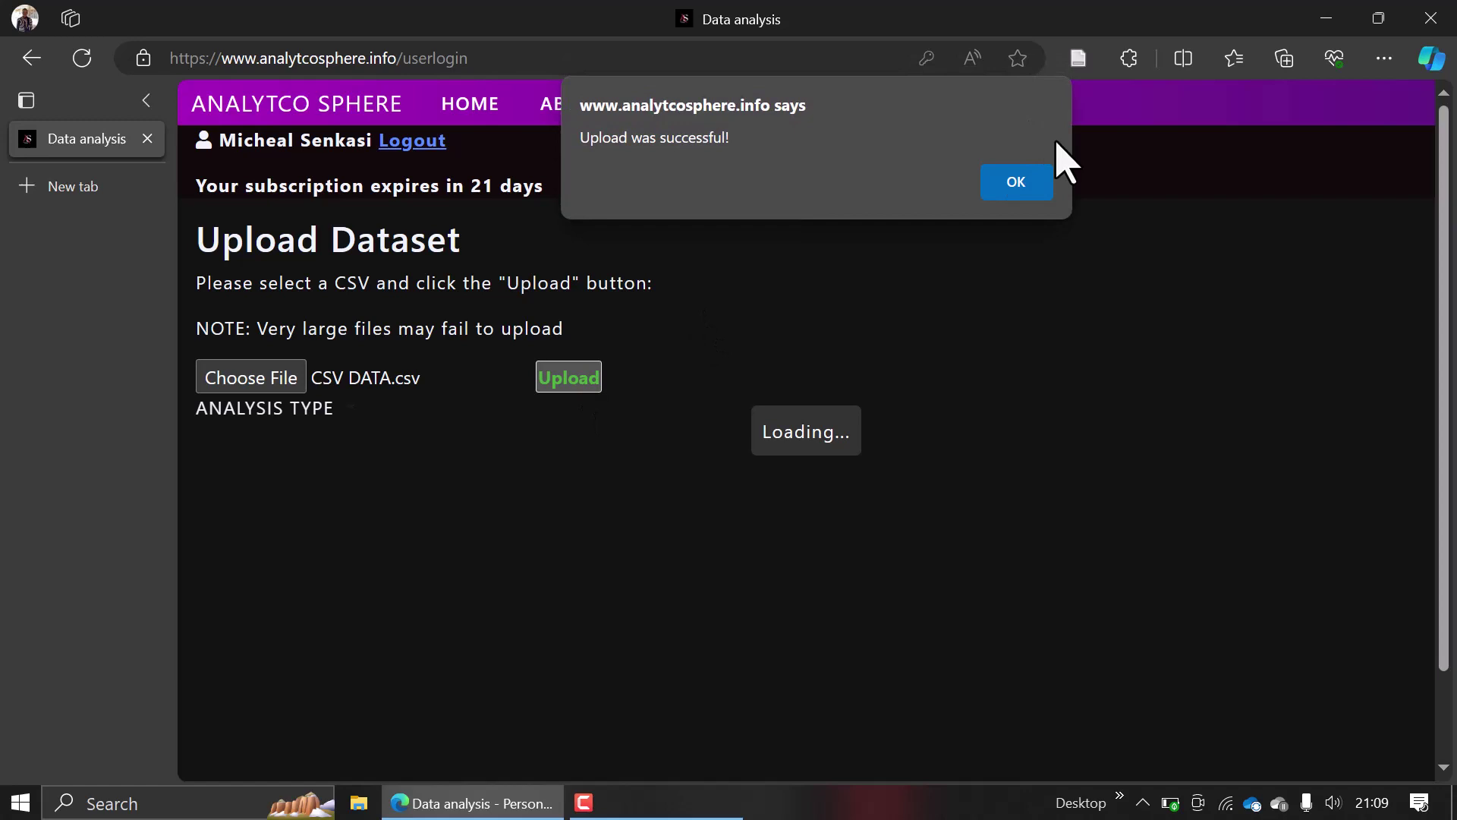
{"action": "left_click", "coordinate": [1019, 185]}
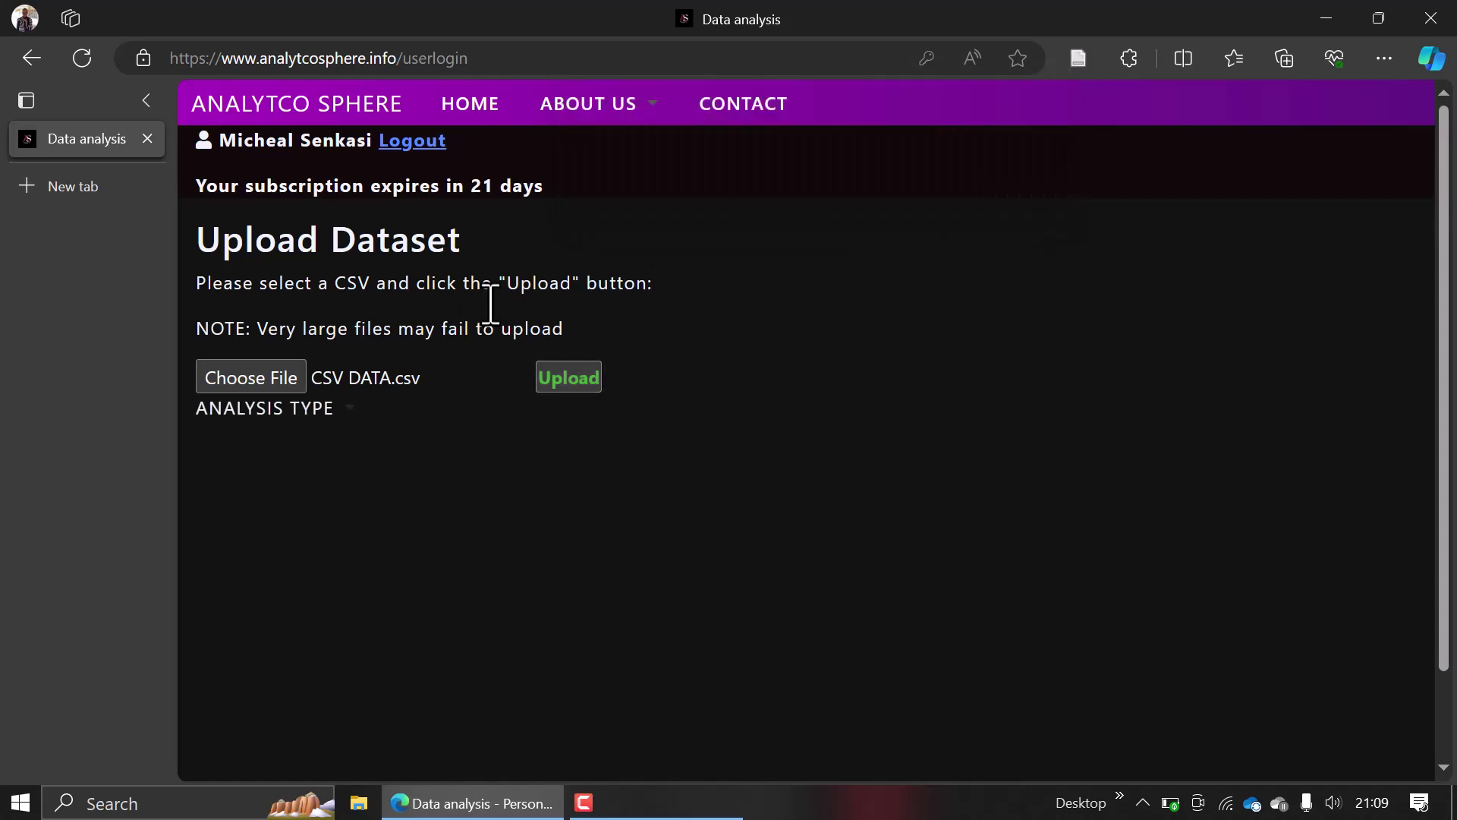
Switch to univariate analysis and draw a pie chart of Gender.
{"action": "left_click", "coordinate": [261, 416]}
{"action": "left_click", "coordinate": [335, 465]}
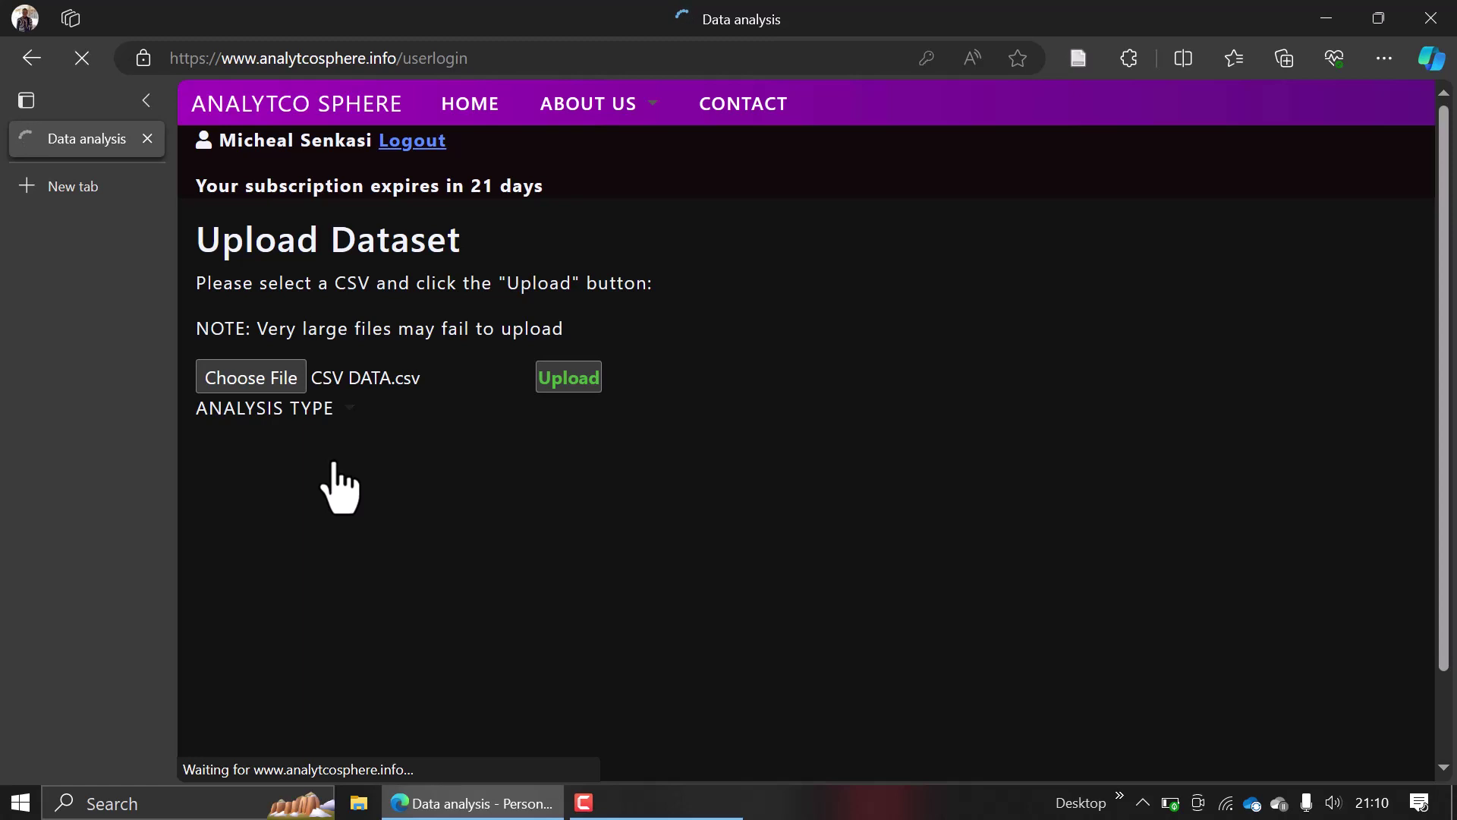
{"action": "left_click", "coordinate": [348, 284]}
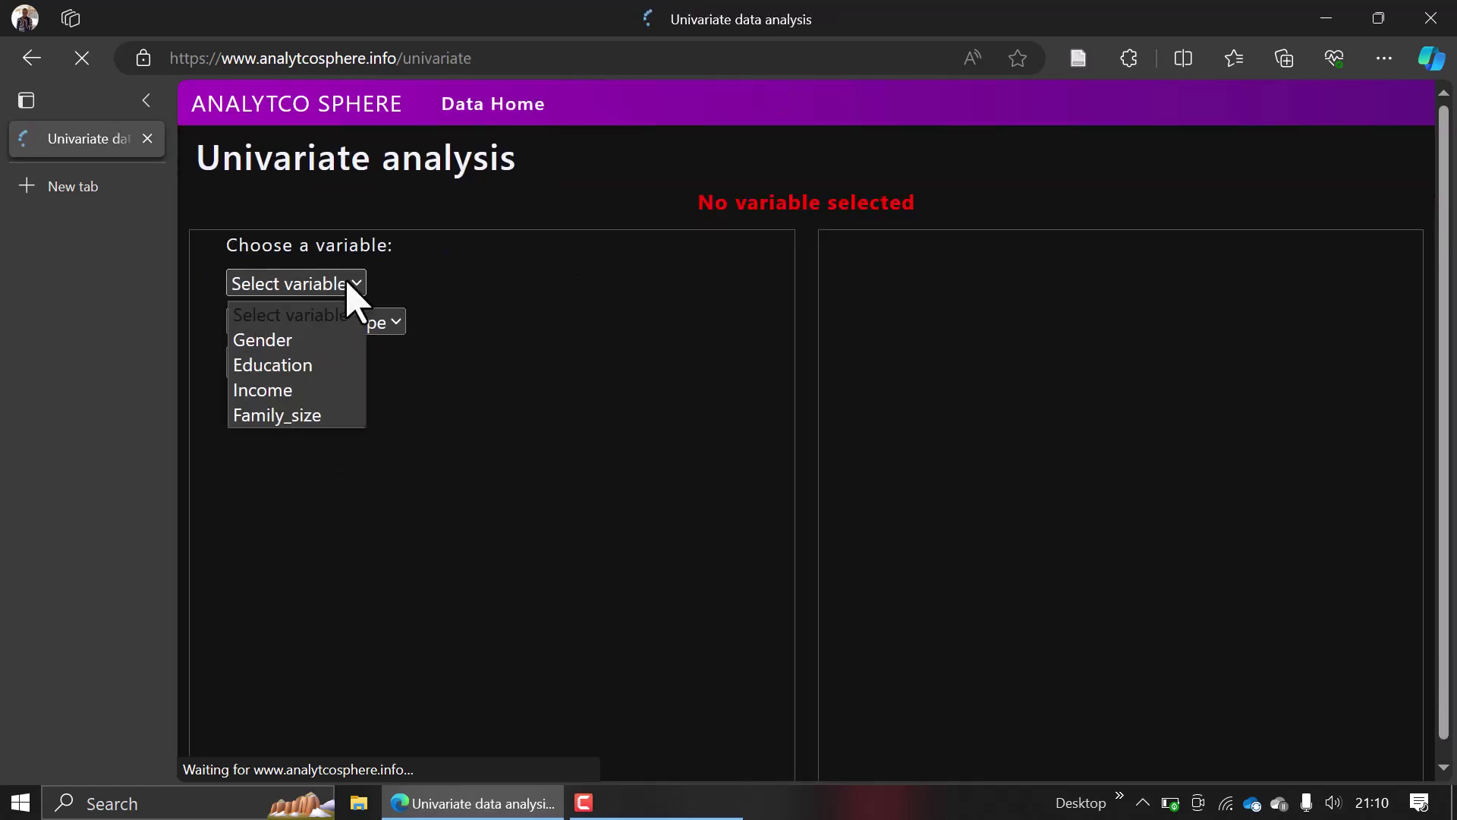
{"action": "left_click", "coordinate": [283, 339]}
{"action": "left_click", "coordinate": [341, 326]}
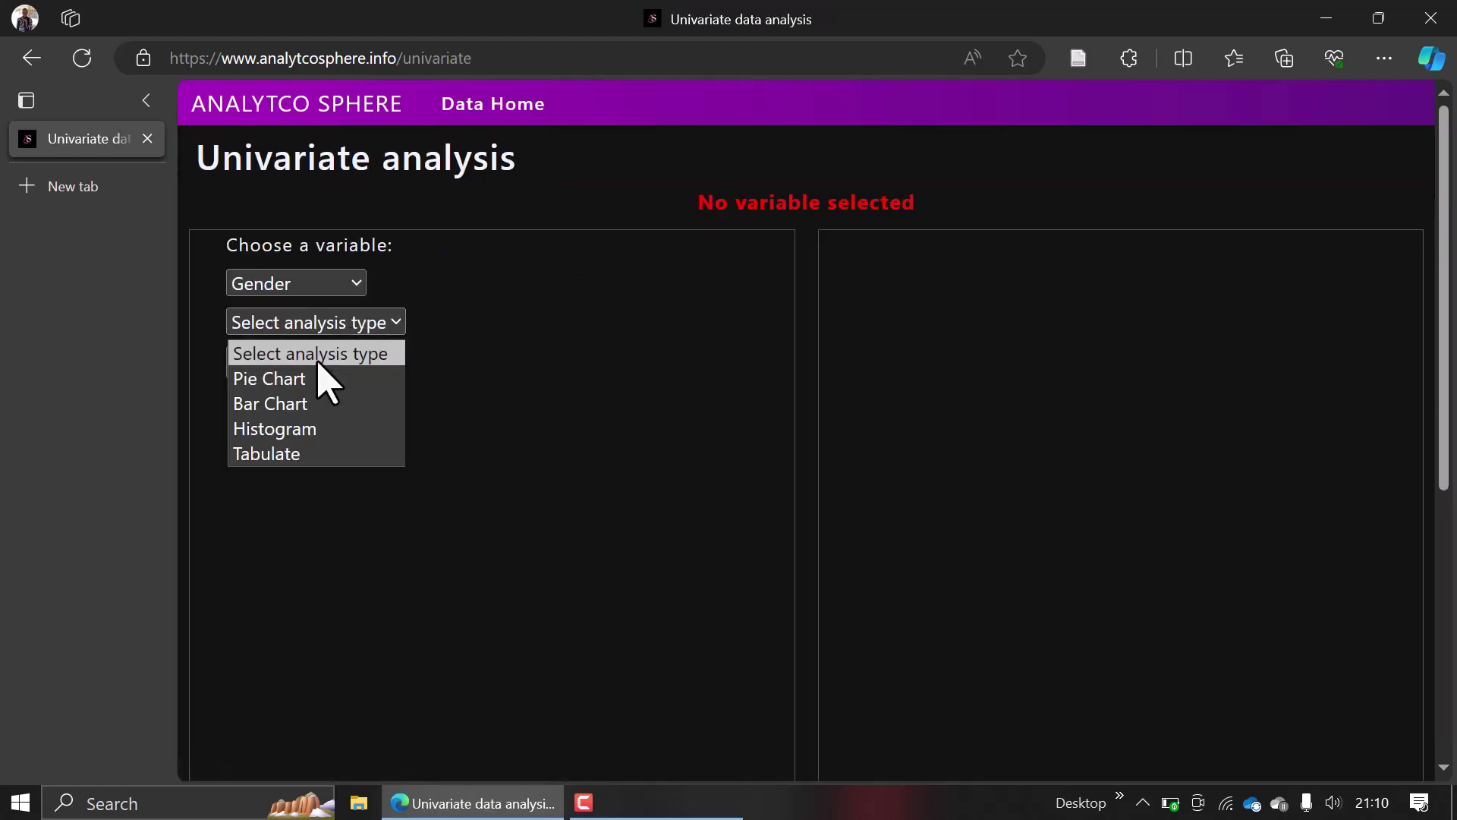
{"action": "key", "text": "Down"}
{"action": "left_click", "coordinate": [267, 366]}
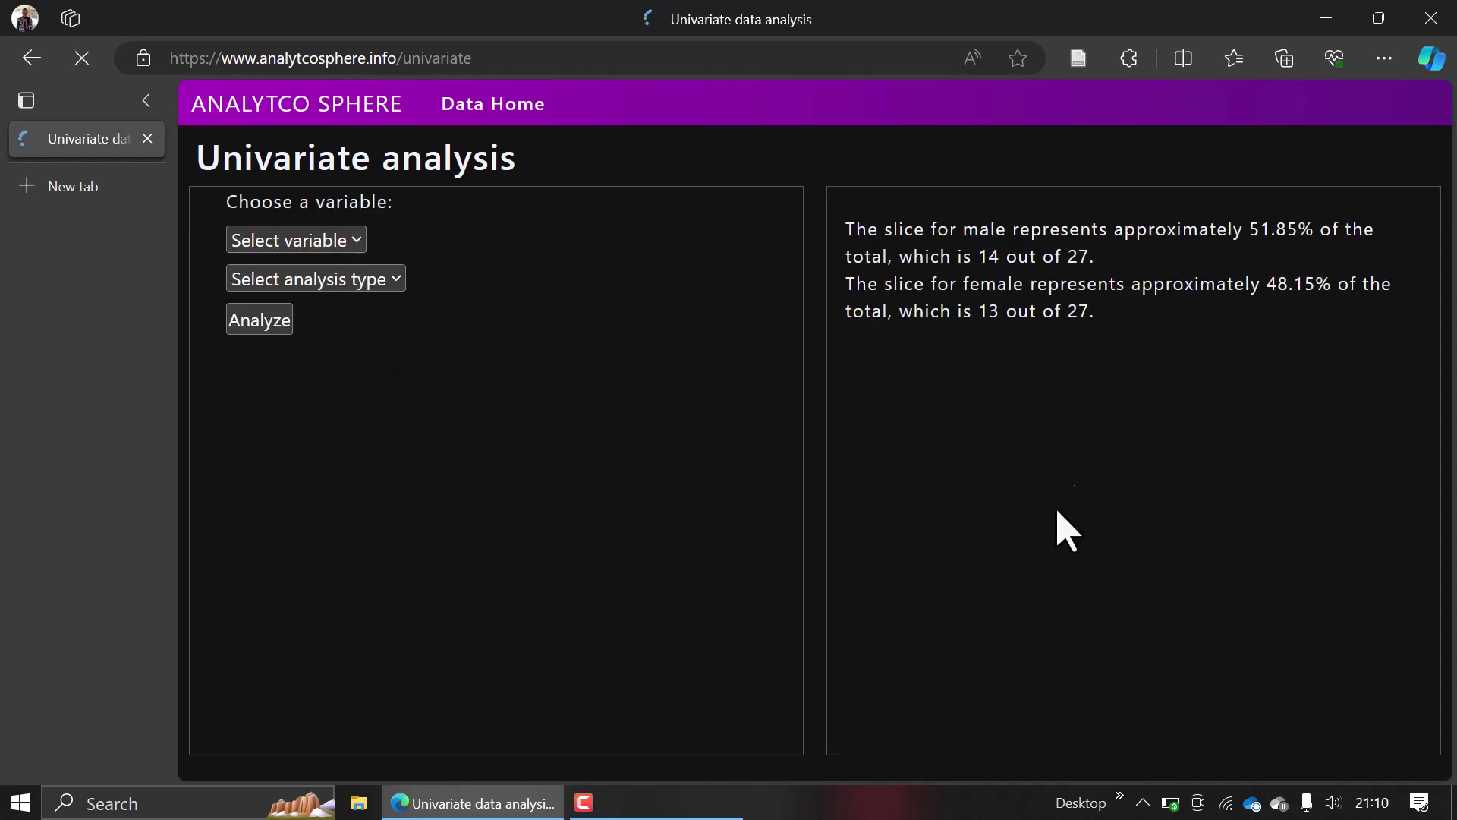
Draw a bar chart of Education: primary 14, secondary 9, tertiary 4.
{"action": "mouse_move", "coordinate": [1019, 466]}
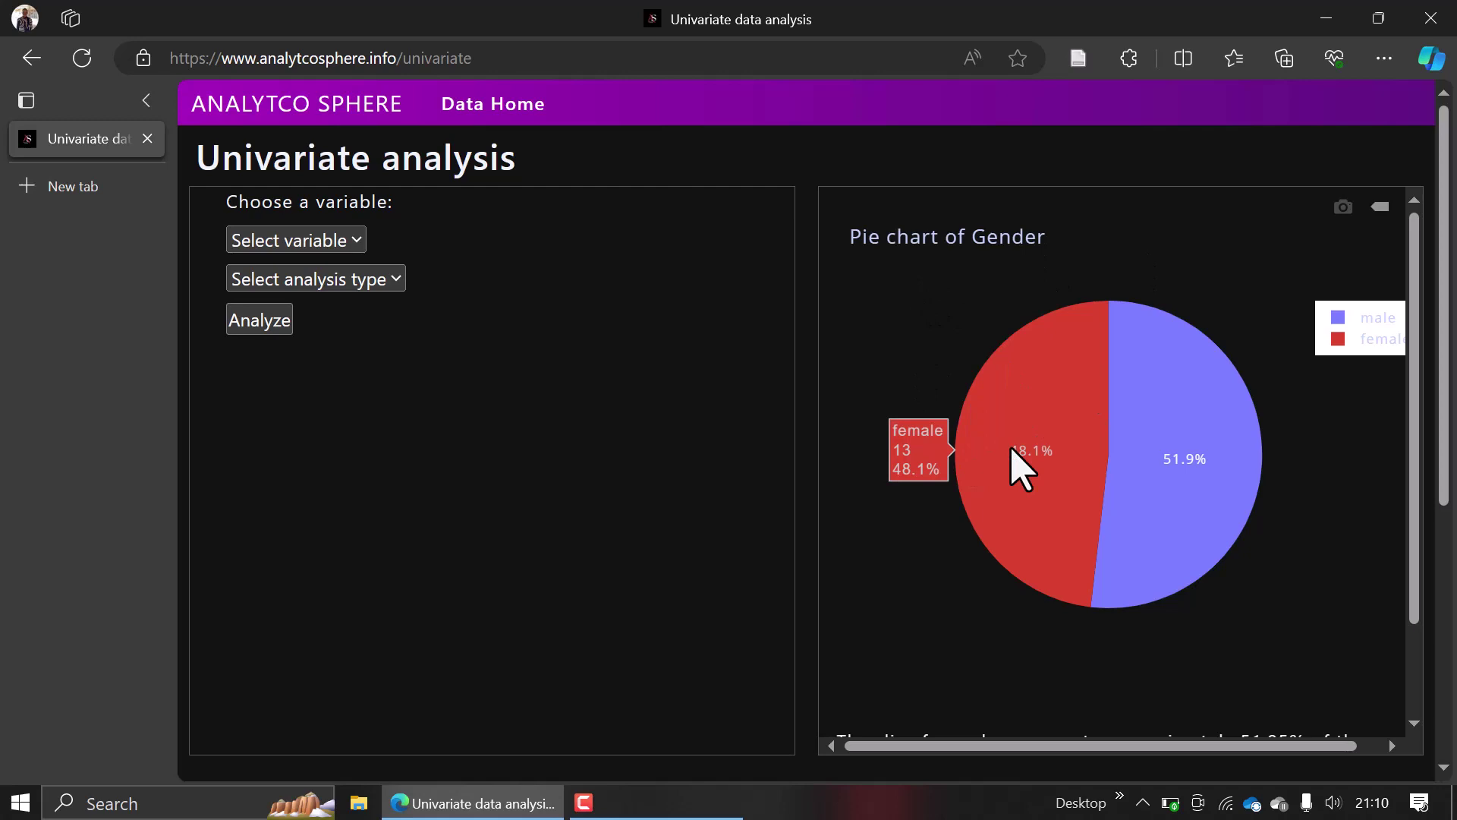
{"action": "scroll", "coordinate": [992, 527], "scroll_direction": "down", "scroll_amount": 2}
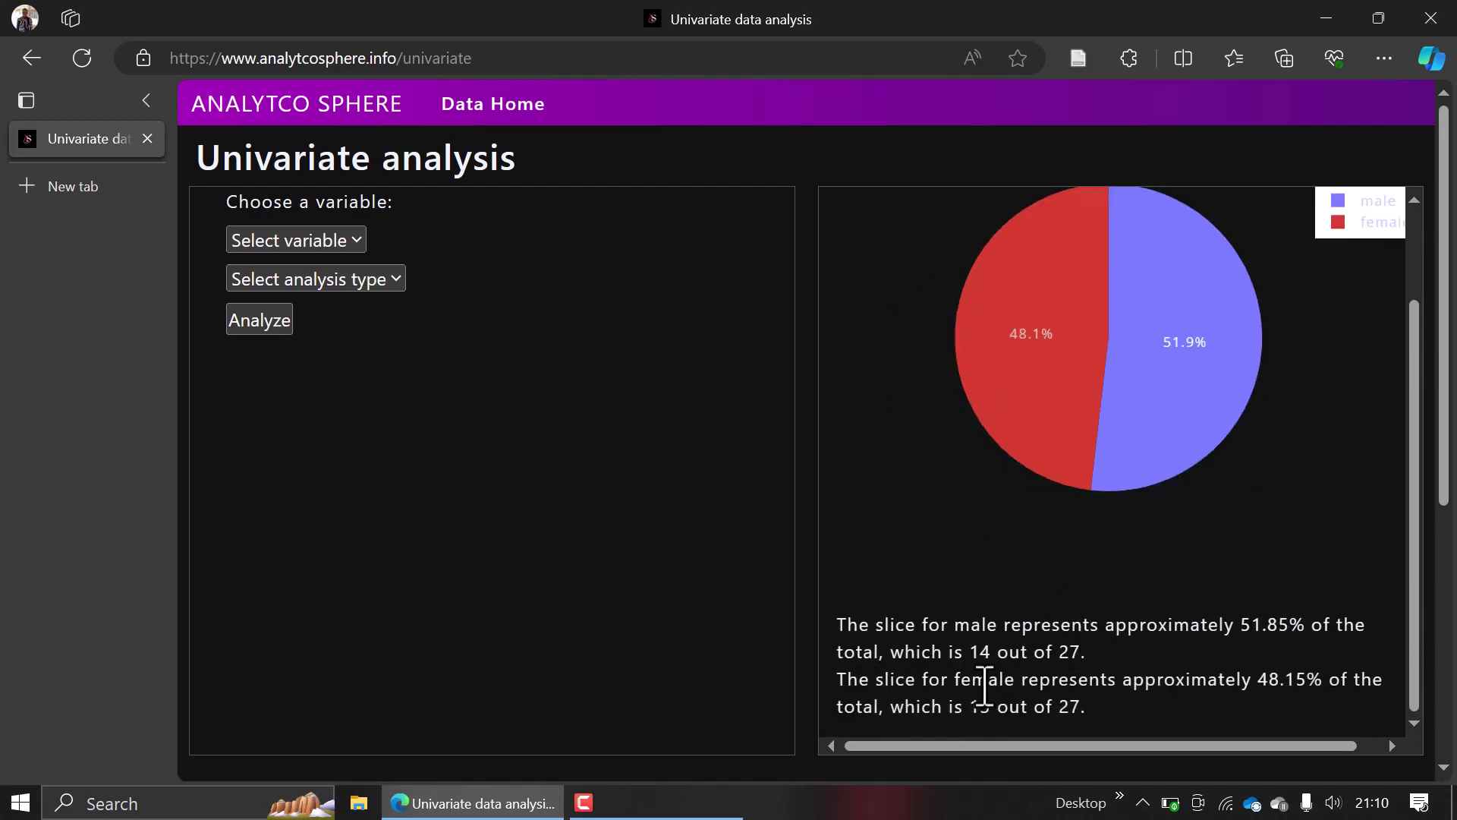
{"action": "left_click", "coordinate": [322, 241]}
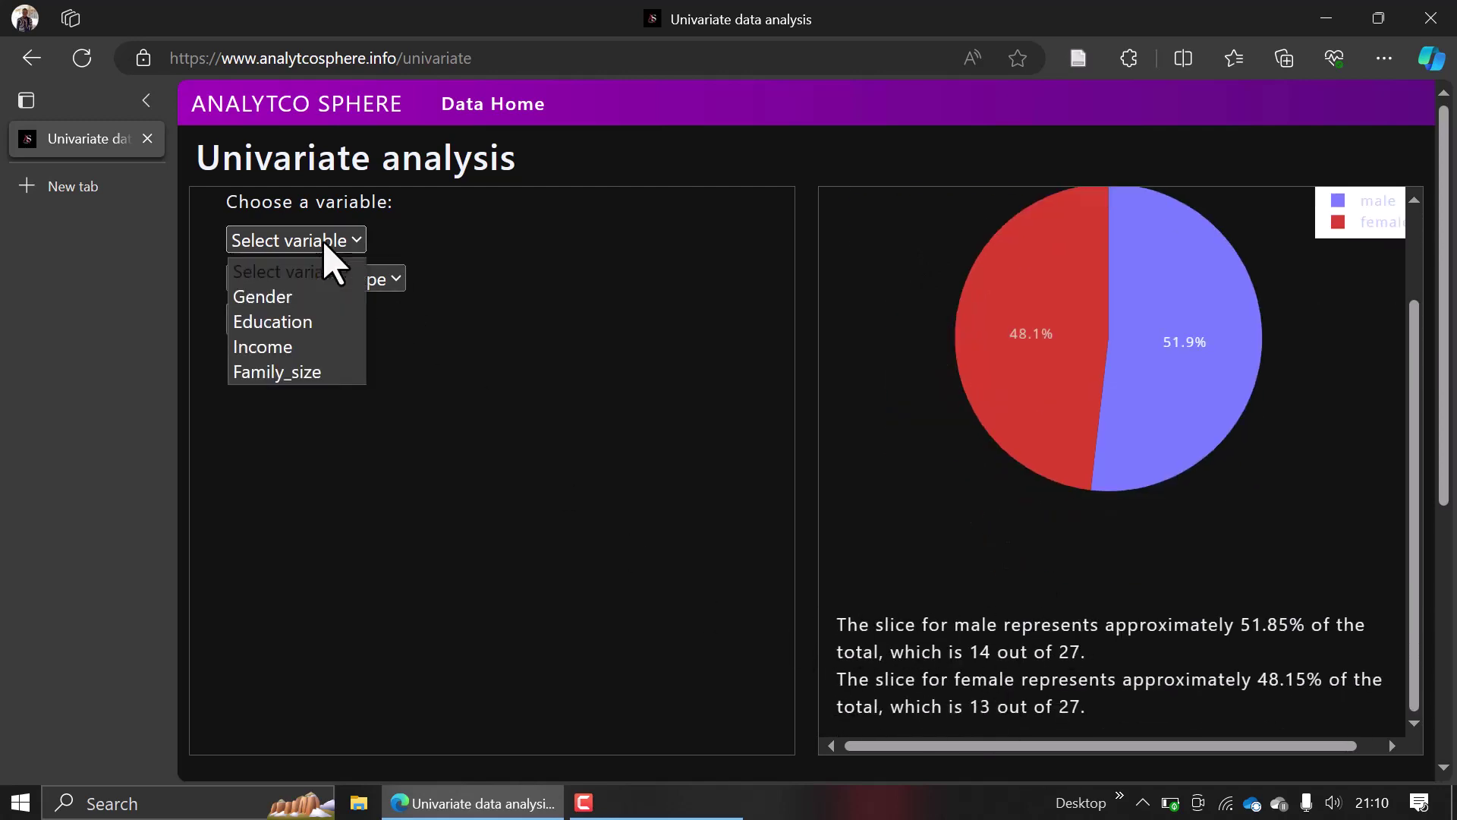
{"action": "left_click", "coordinate": [302, 320]}
{"action": "left_click", "coordinate": [344, 281]}
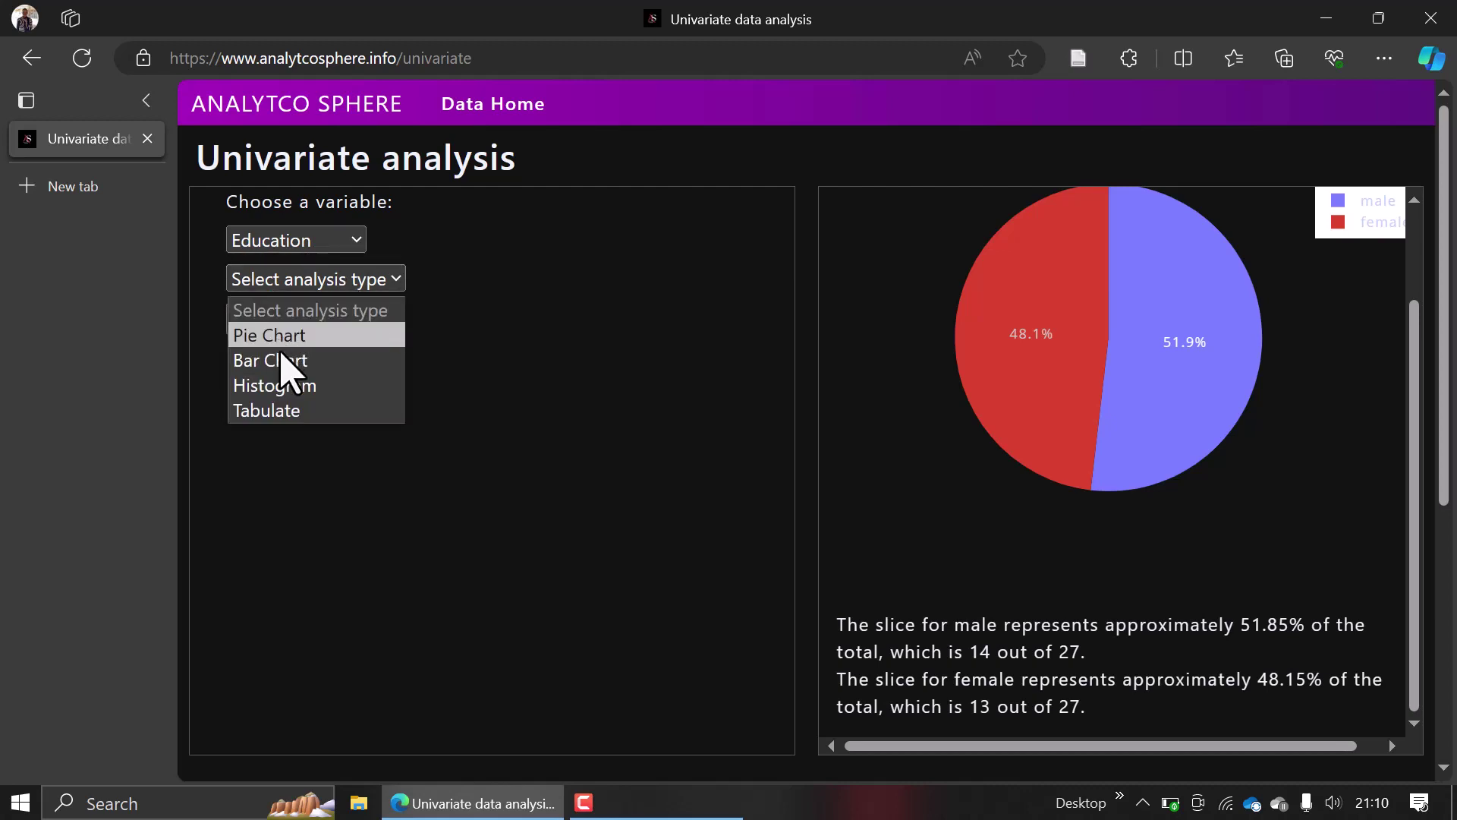
{"action": "left_click", "coordinate": [374, 359]}
{"action": "left_click", "coordinate": [268, 322]}
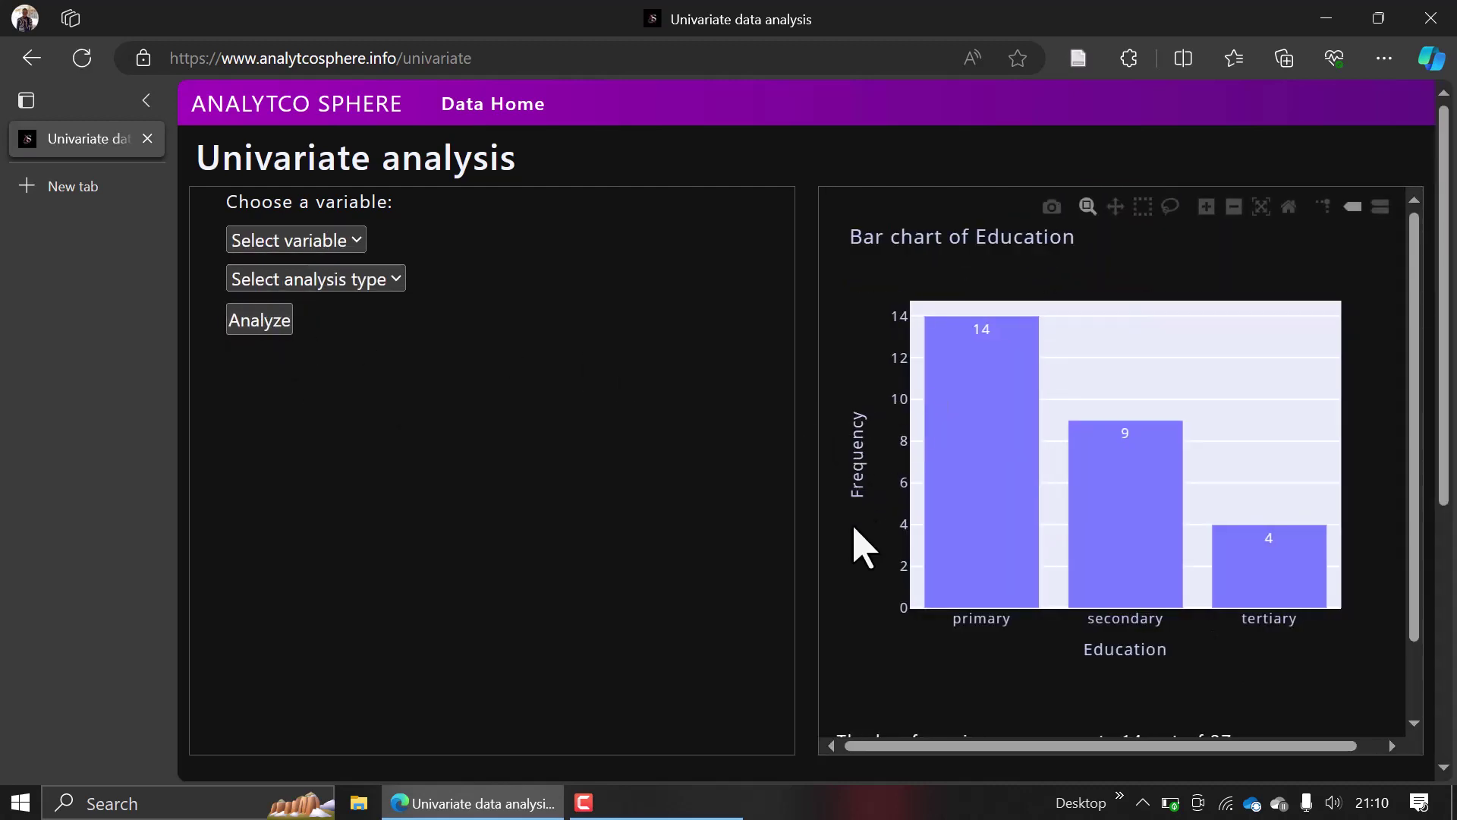
Draw a histogram of Income.
{"action": "left_click", "coordinate": [317, 242]}
{"action": "left_click", "coordinate": [308, 348]}
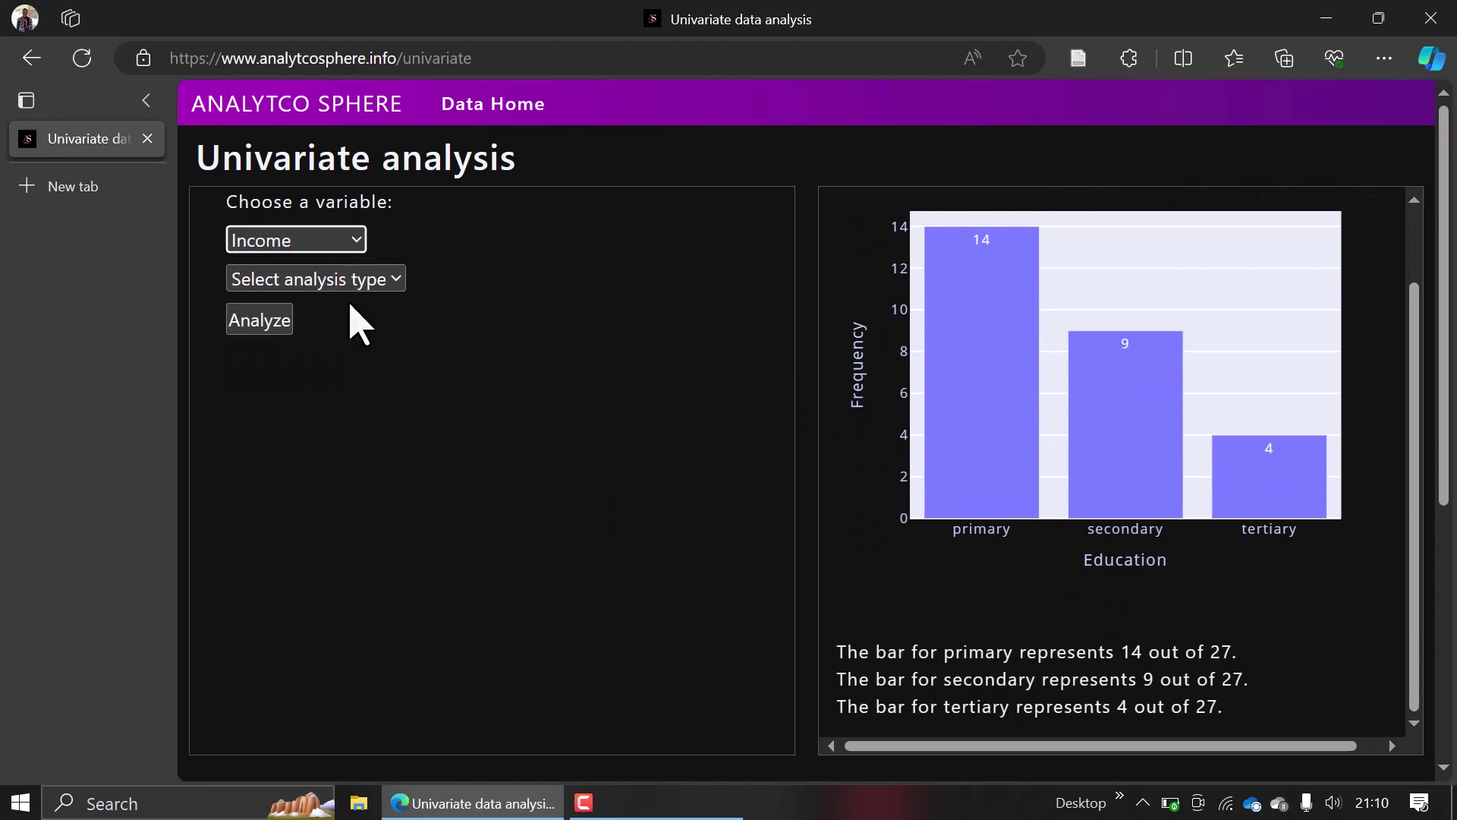
{"action": "left_click", "coordinate": [336, 279]}
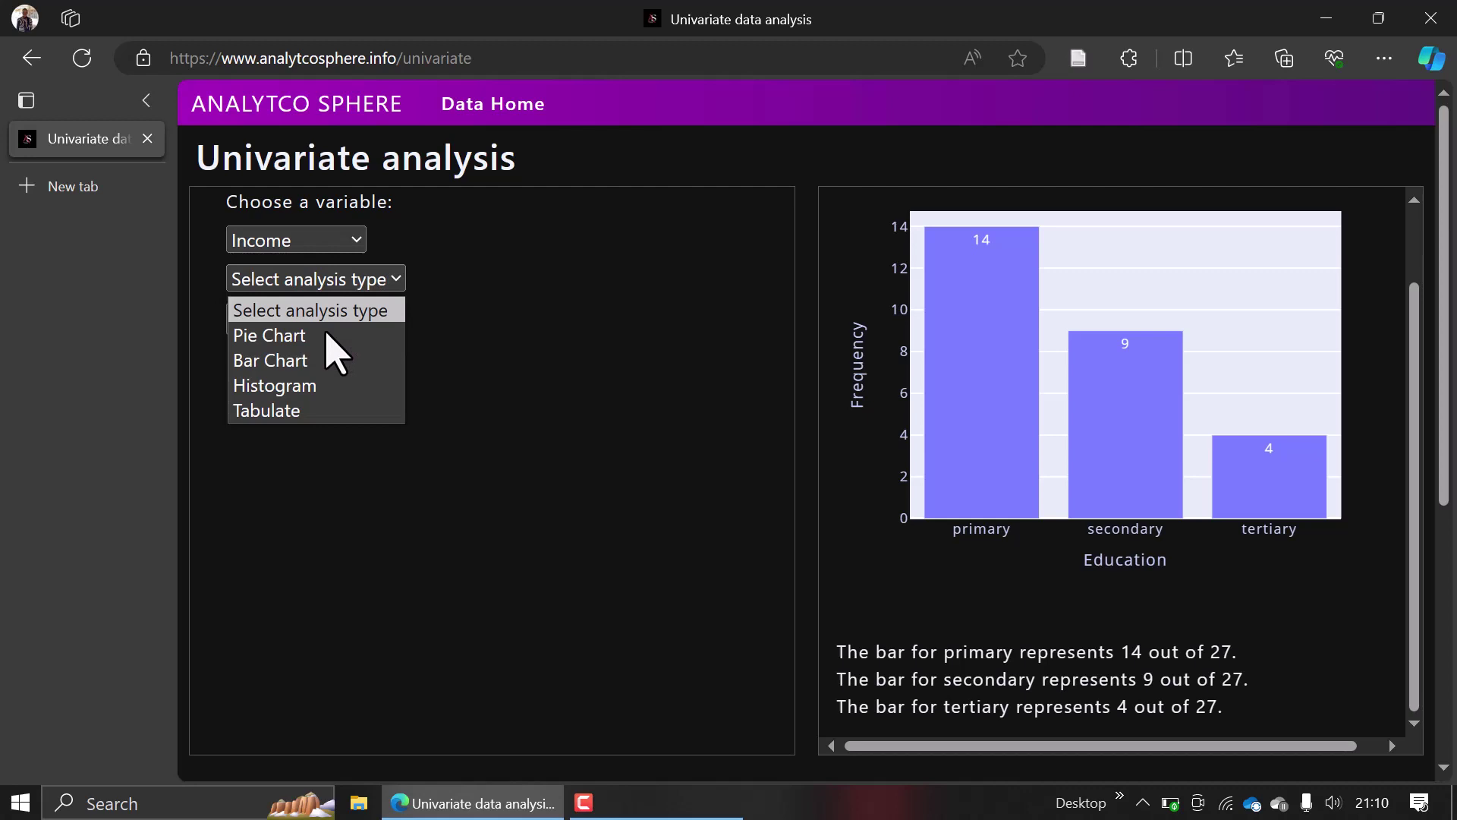
{"action": "left_click", "coordinate": [286, 386]}
{"action": "left_click", "coordinate": [260, 321]}
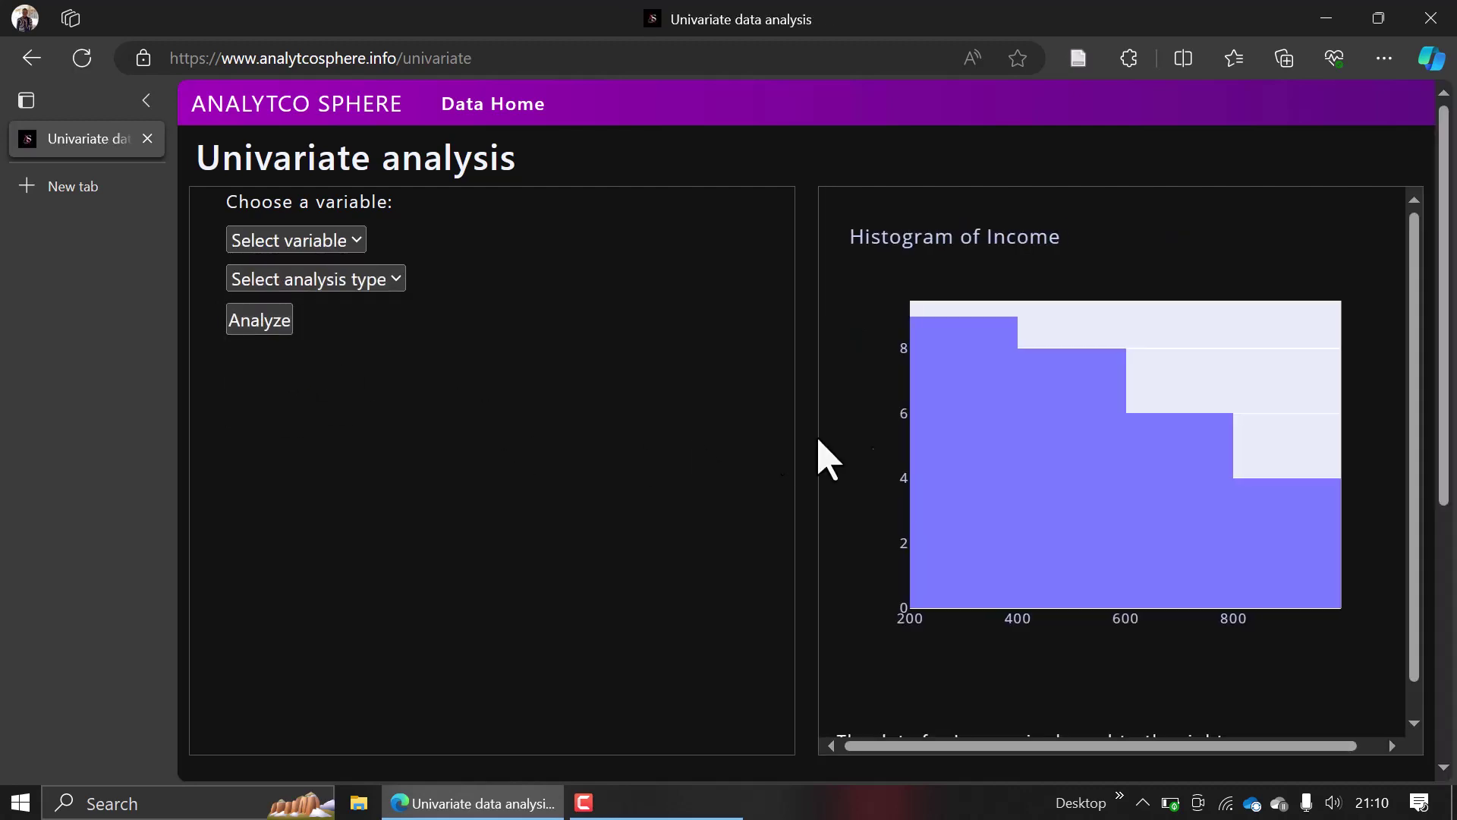
{"action": "scroll", "coordinate": [879, 468], "scroll_direction": "down", "scroll_amount": 1}
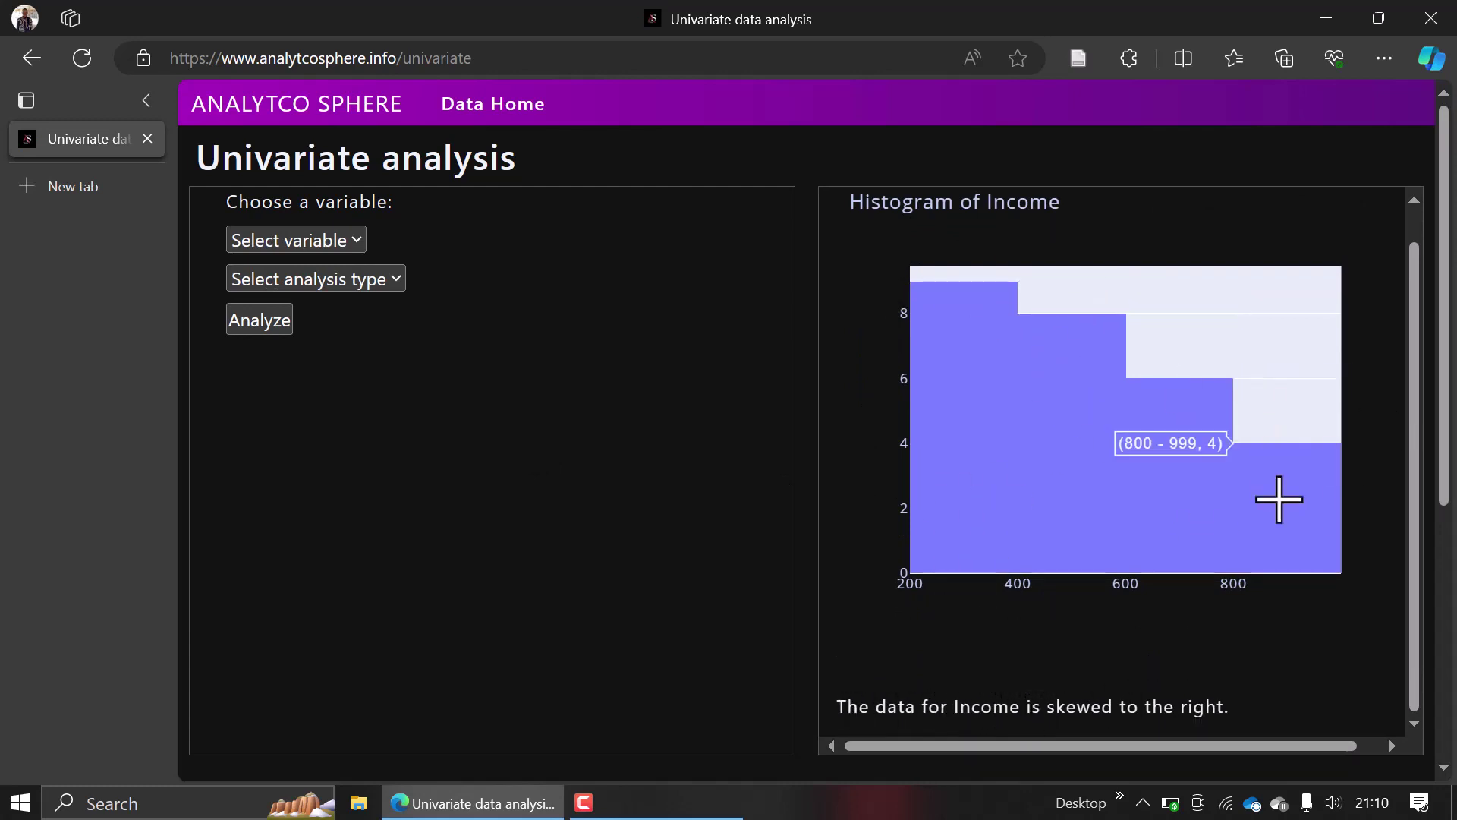
Tabulate Education frequencies and percentages (14, 9 and 4 of 27).
{"action": "left_click", "coordinate": [309, 244]}
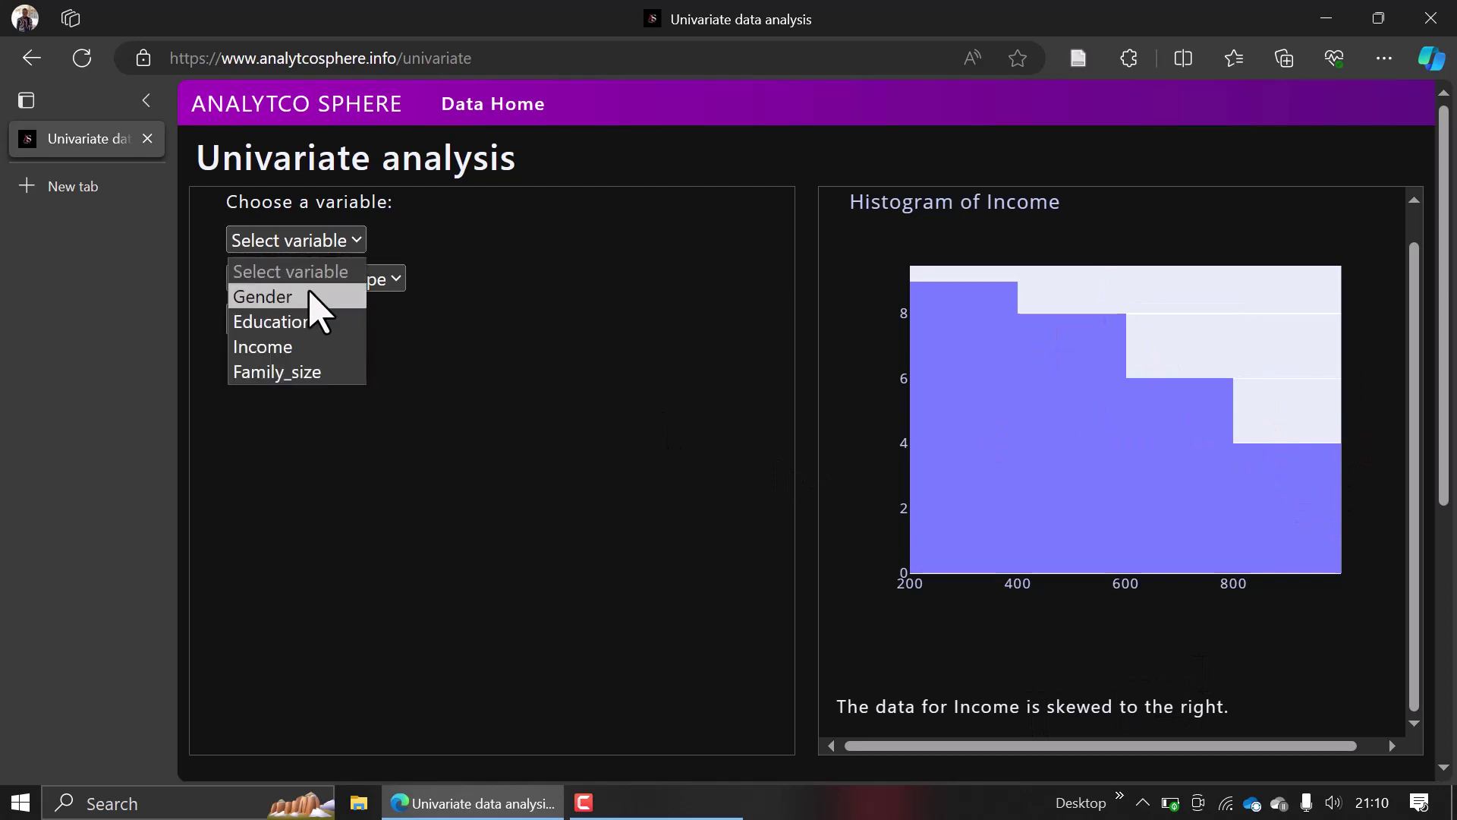
{"action": "left_click", "coordinate": [308, 325]}
{"action": "left_click", "coordinate": [300, 281]}
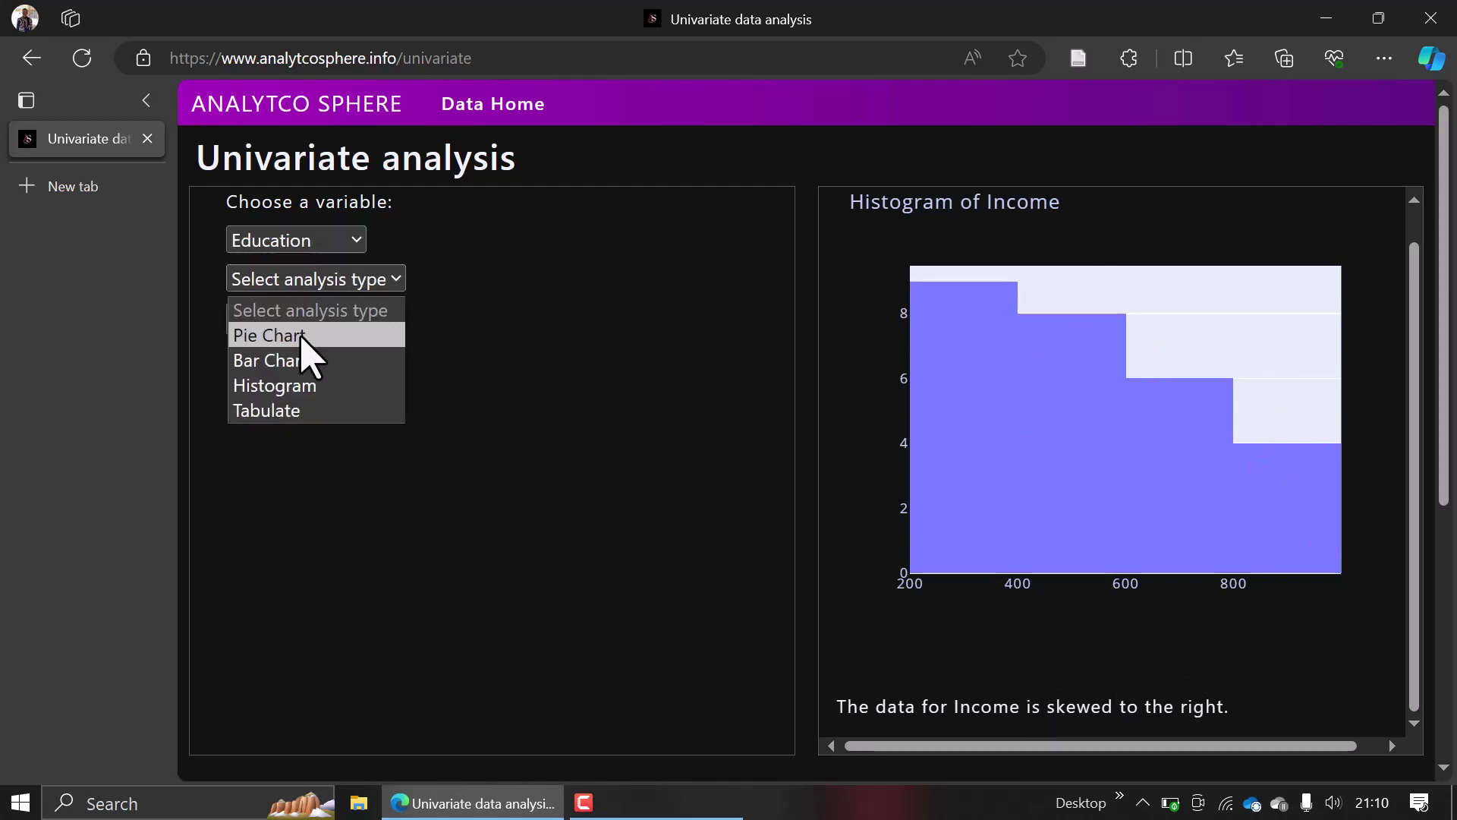
{"action": "left_click", "coordinate": [286, 410]}
{"action": "left_click", "coordinate": [263, 339]}
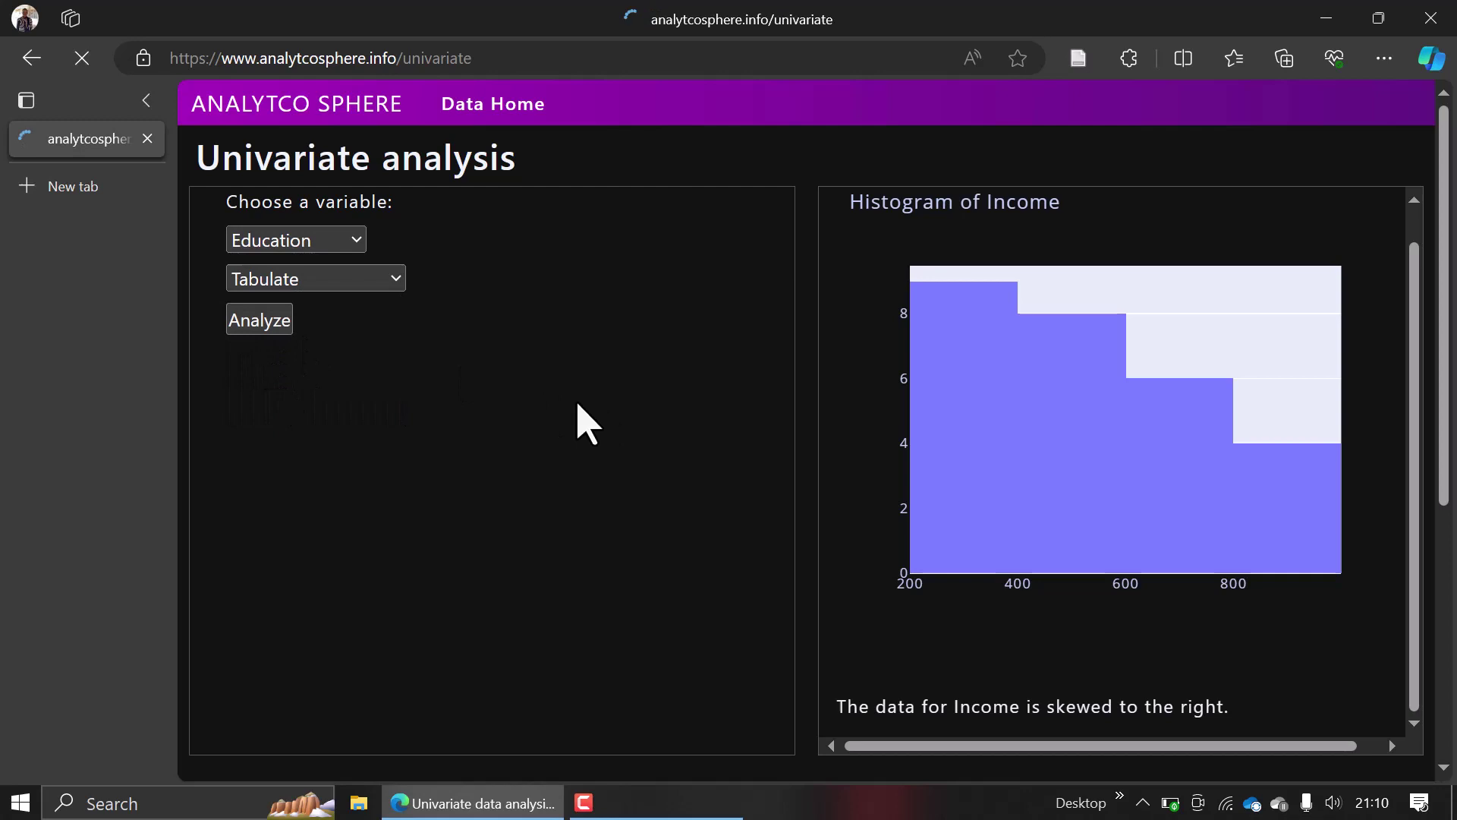
{"action": "scroll", "coordinate": [978, 573], "scroll_direction": "down", "scroll_amount": 1}
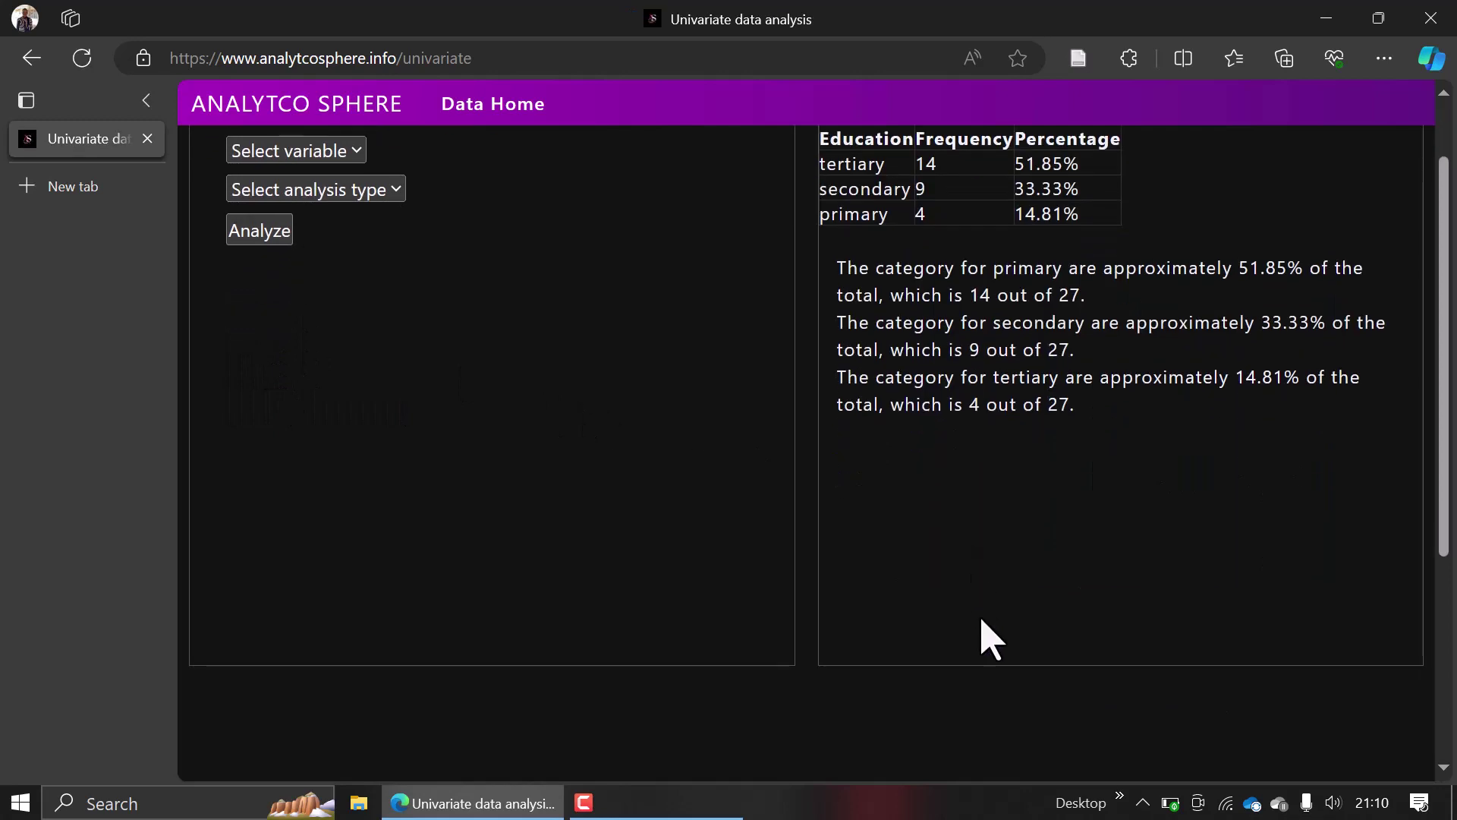
{"action": "scroll", "coordinate": [990, 635], "scroll_direction": "up", "scroll_amount": 1}
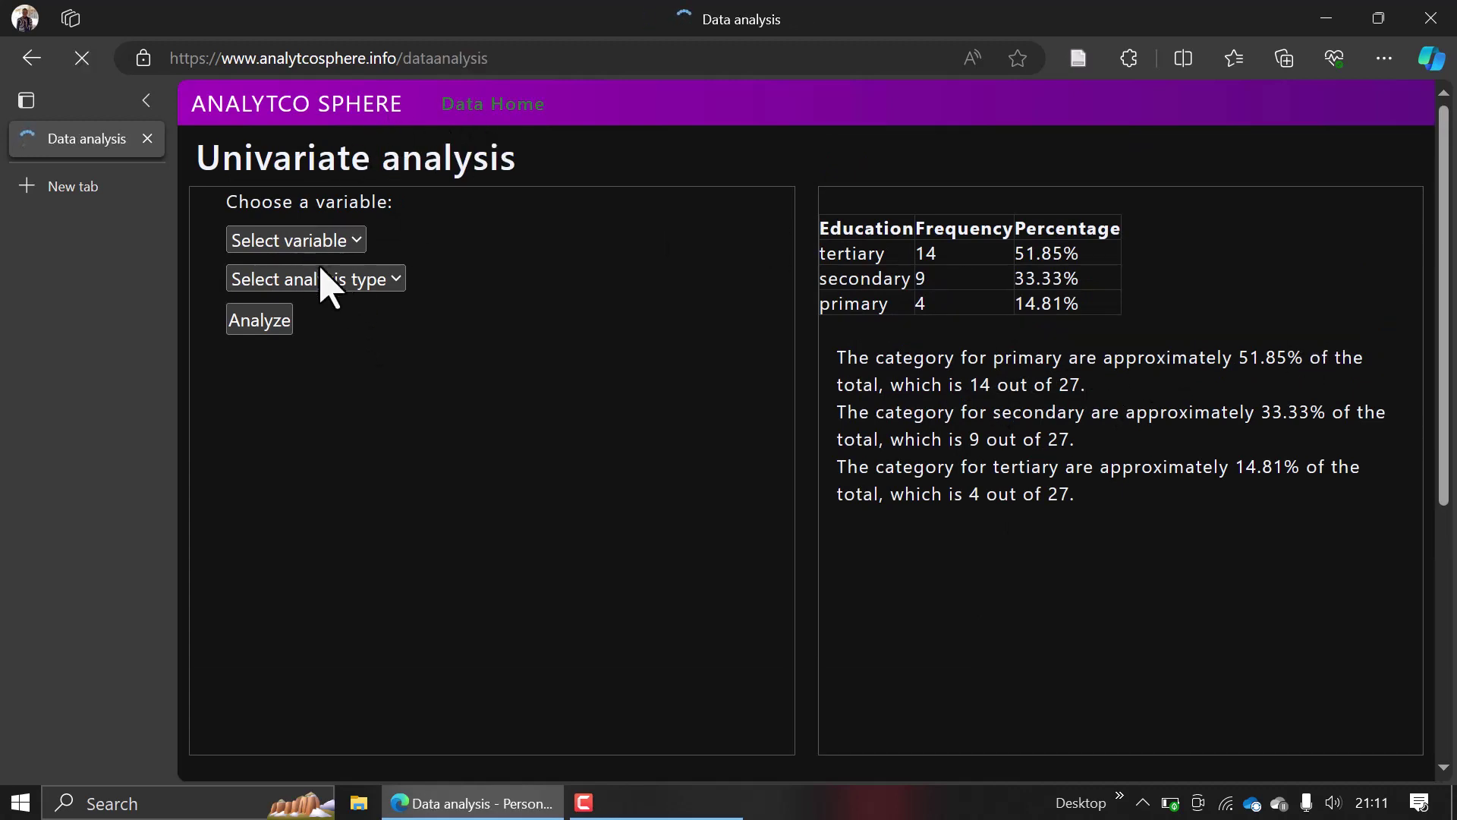
Switch to bivariate analysis and scatter-plot Income (x) against Family_size.
{"action": "left_click", "coordinate": [271, 407]}
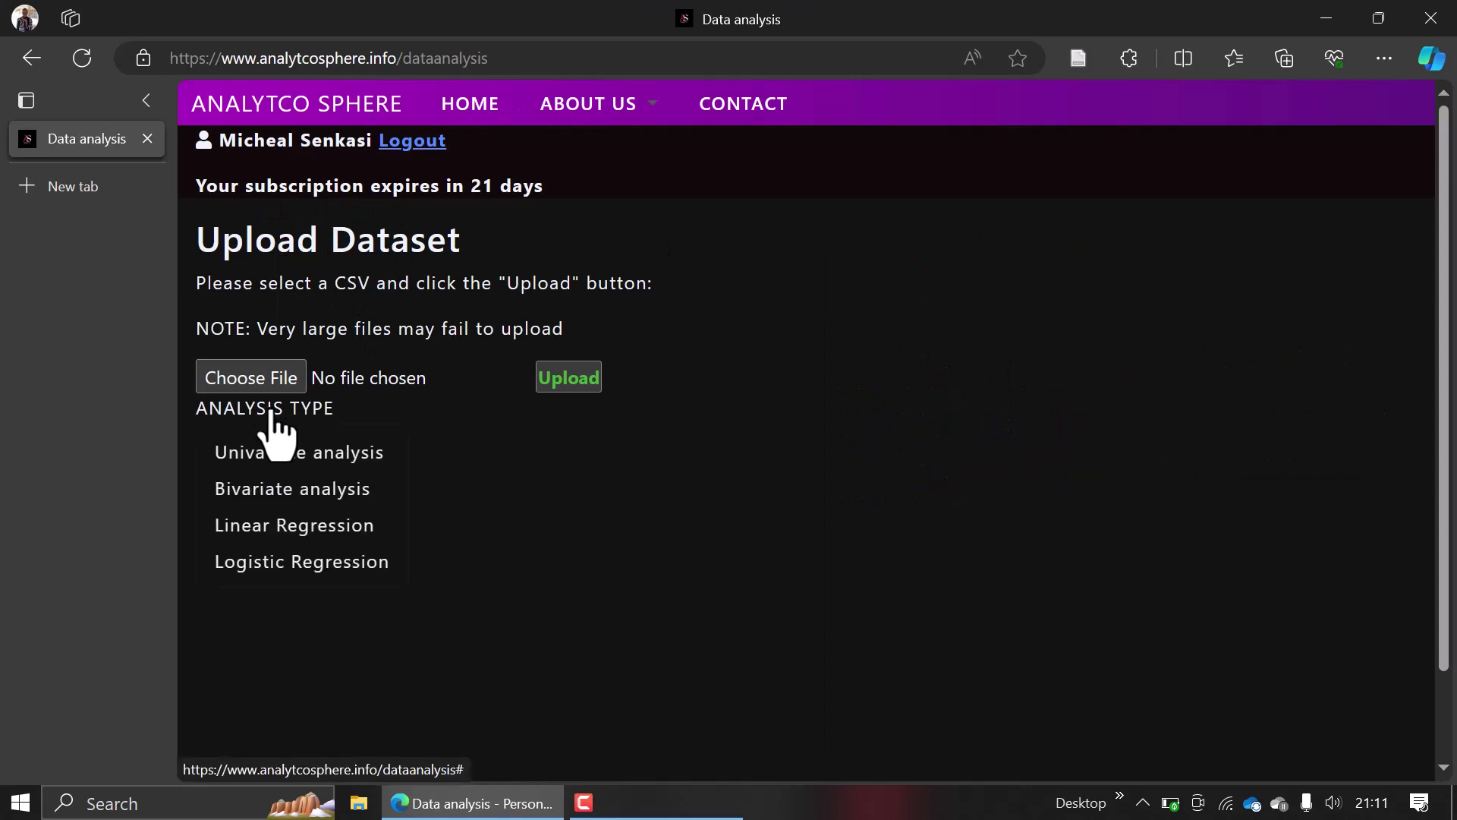
{"action": "left_click", "coordinate": [307, 489]}
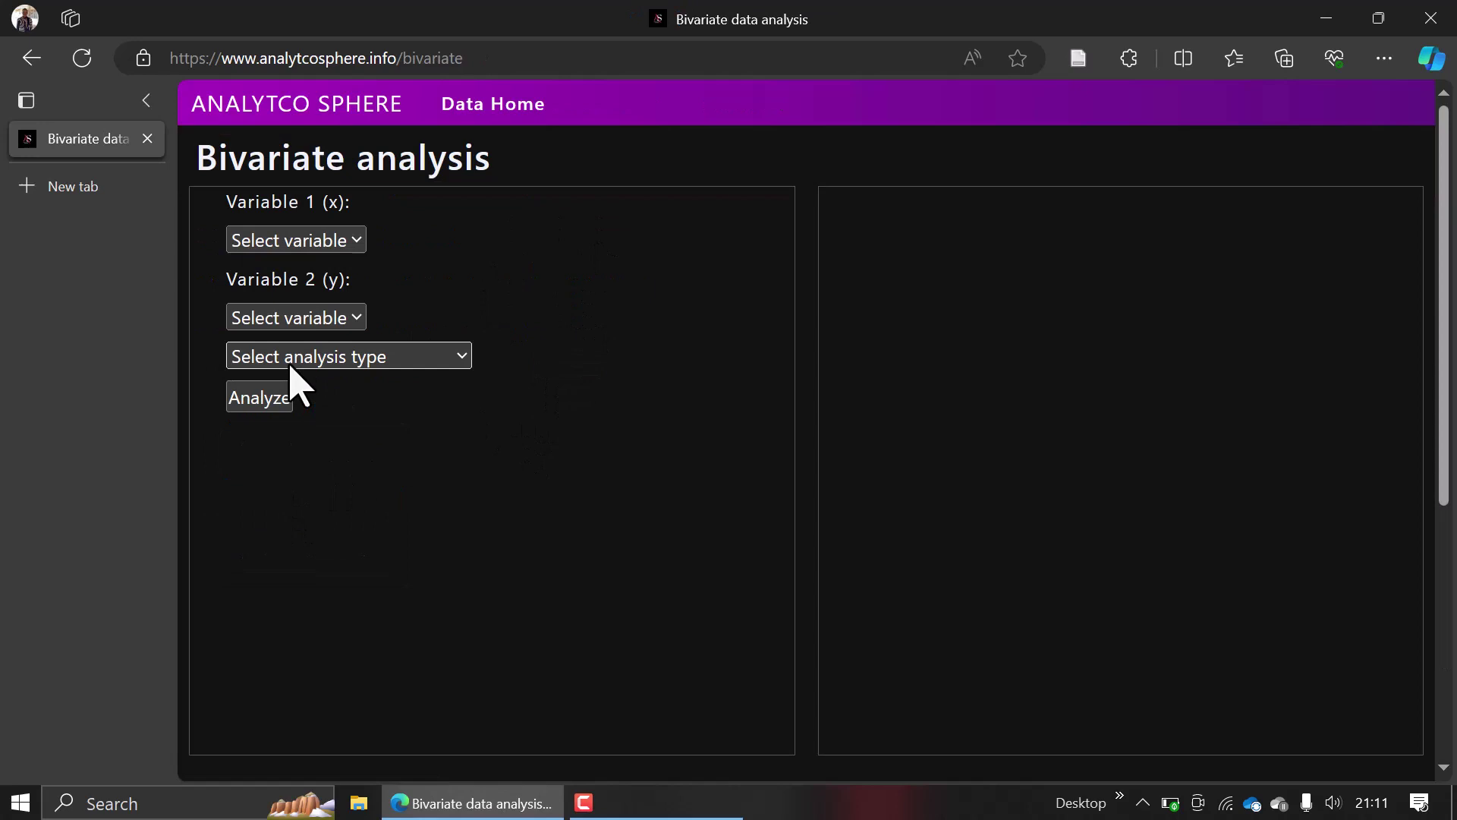
{"action": "left_click", "coordinate": [313, 240]}
{"action": "left_click", "coordinate": [306, 338]}
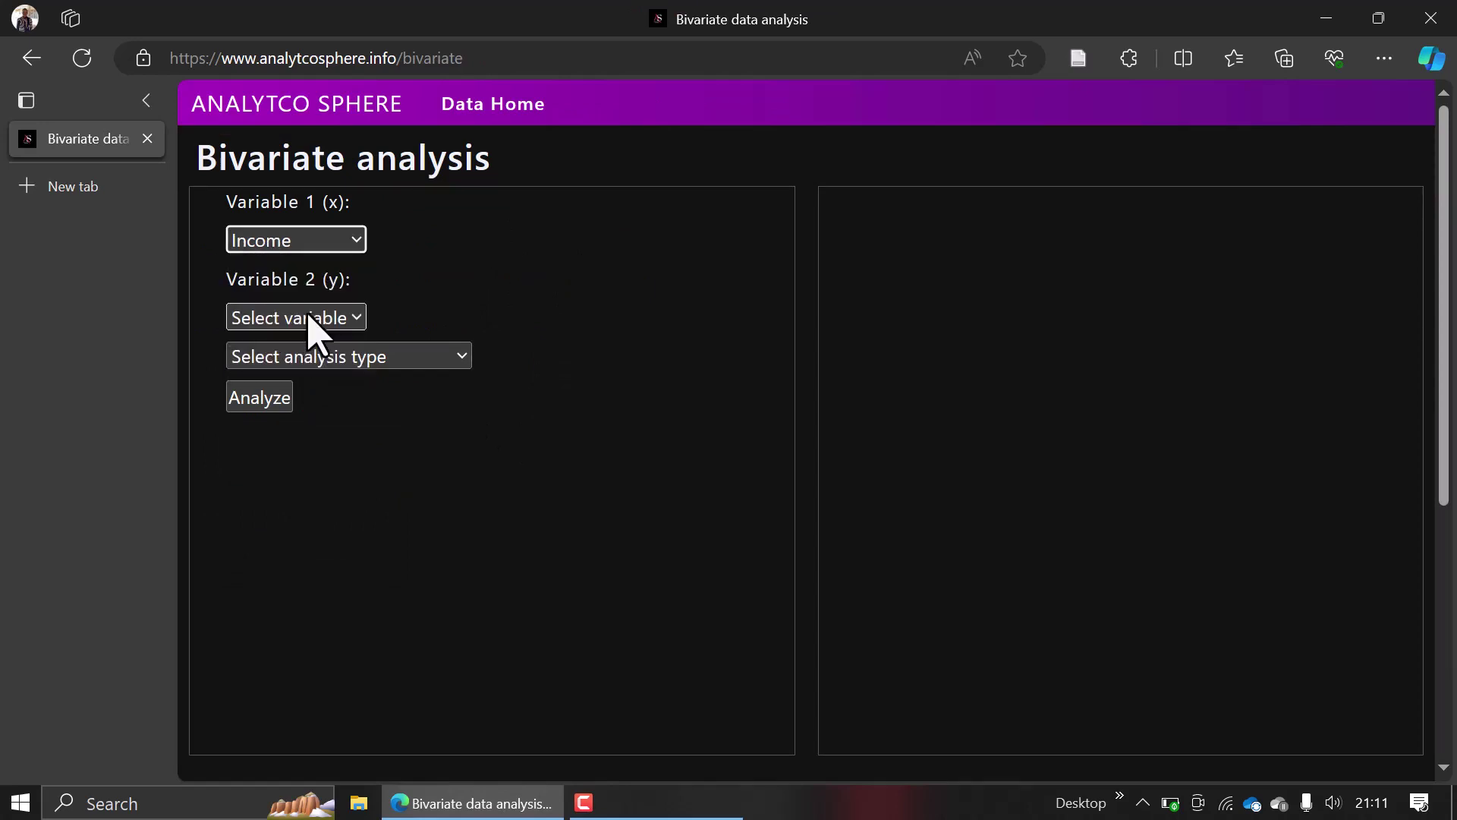
{"action": "left_click", "coordinate": [310, 318]}
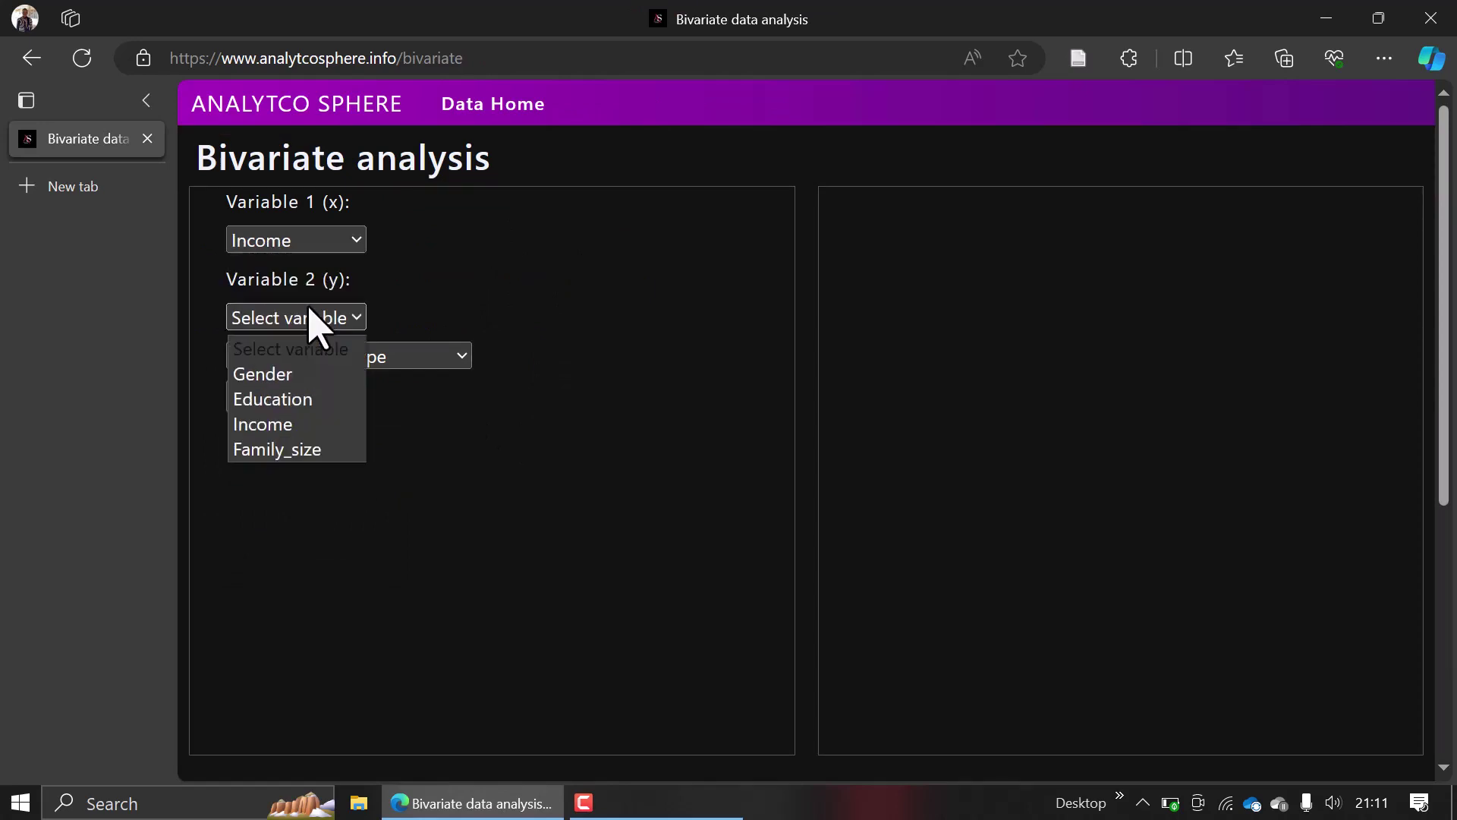
{"action": "left_click", "coordinate": [291, 450]}
{"action": "left_click", "coordinate": [337, 361]}
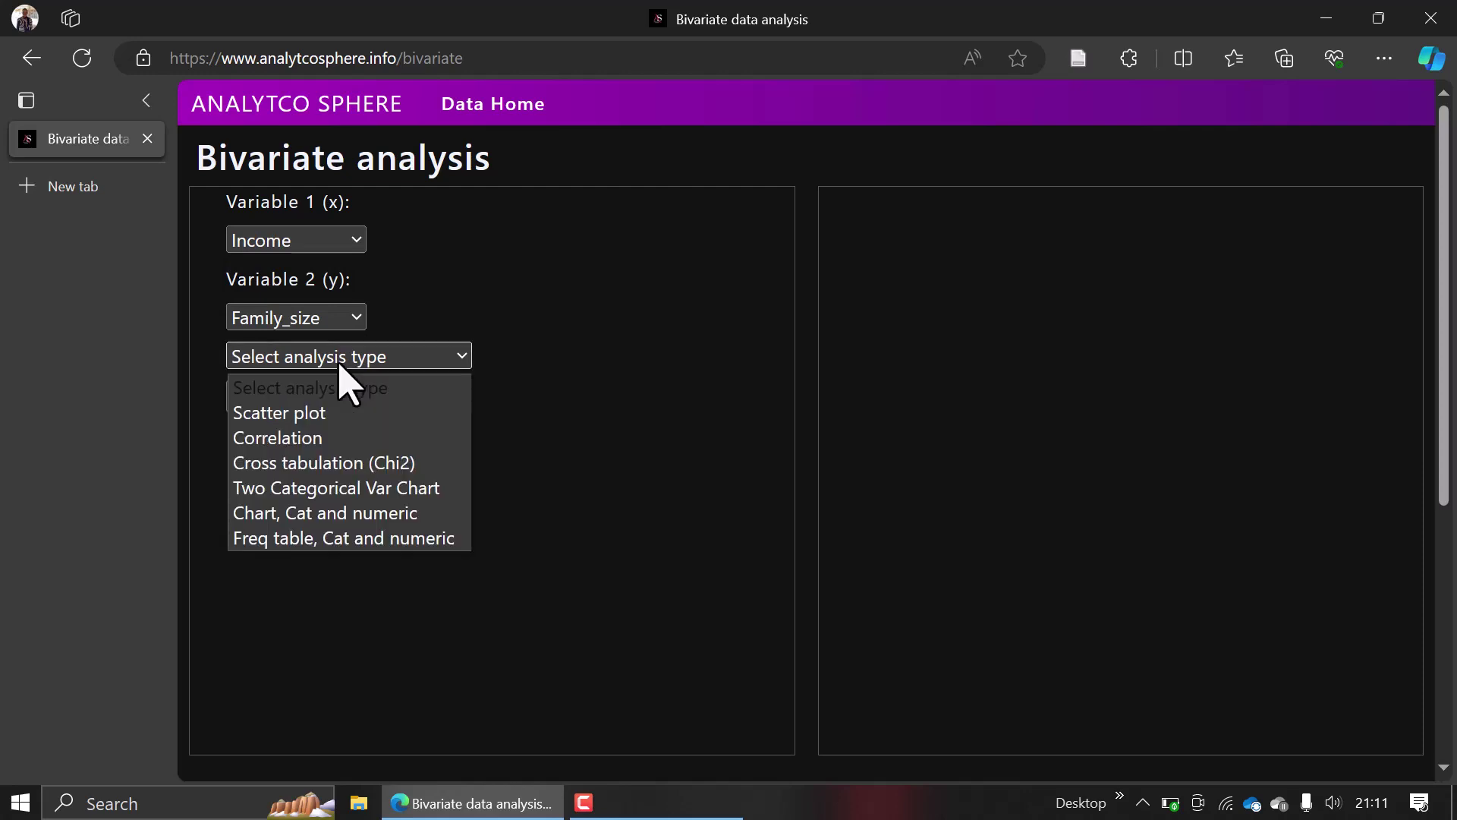
{"action": "left_click", "coordinate": [326, 414]}
{"action": "left_click", "coordinate": [270, 402]}
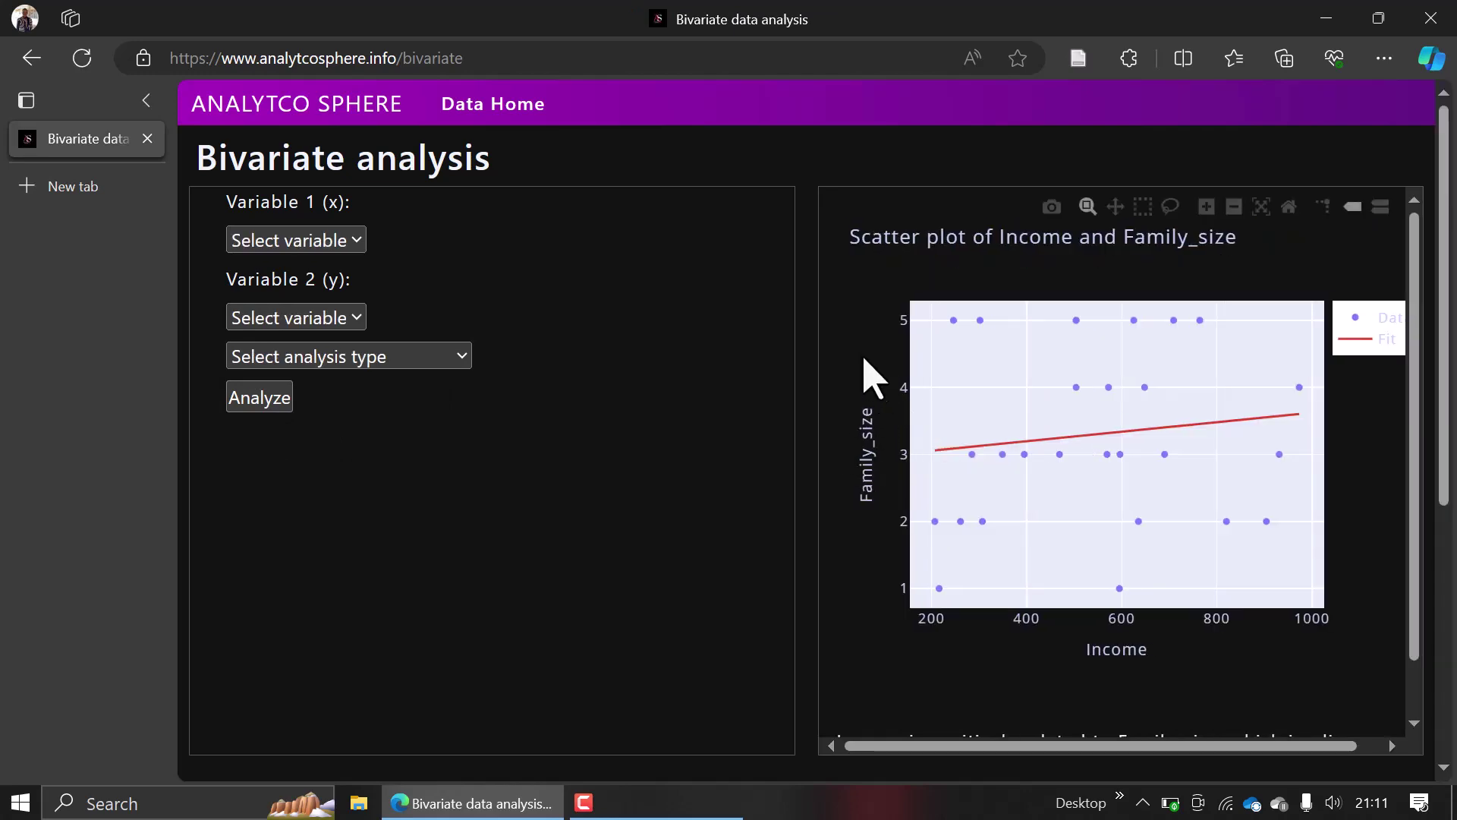
{"action": "scroll", "coordinate": [852, 379], "scroll_direction": "down", "scroll_amount": 1}
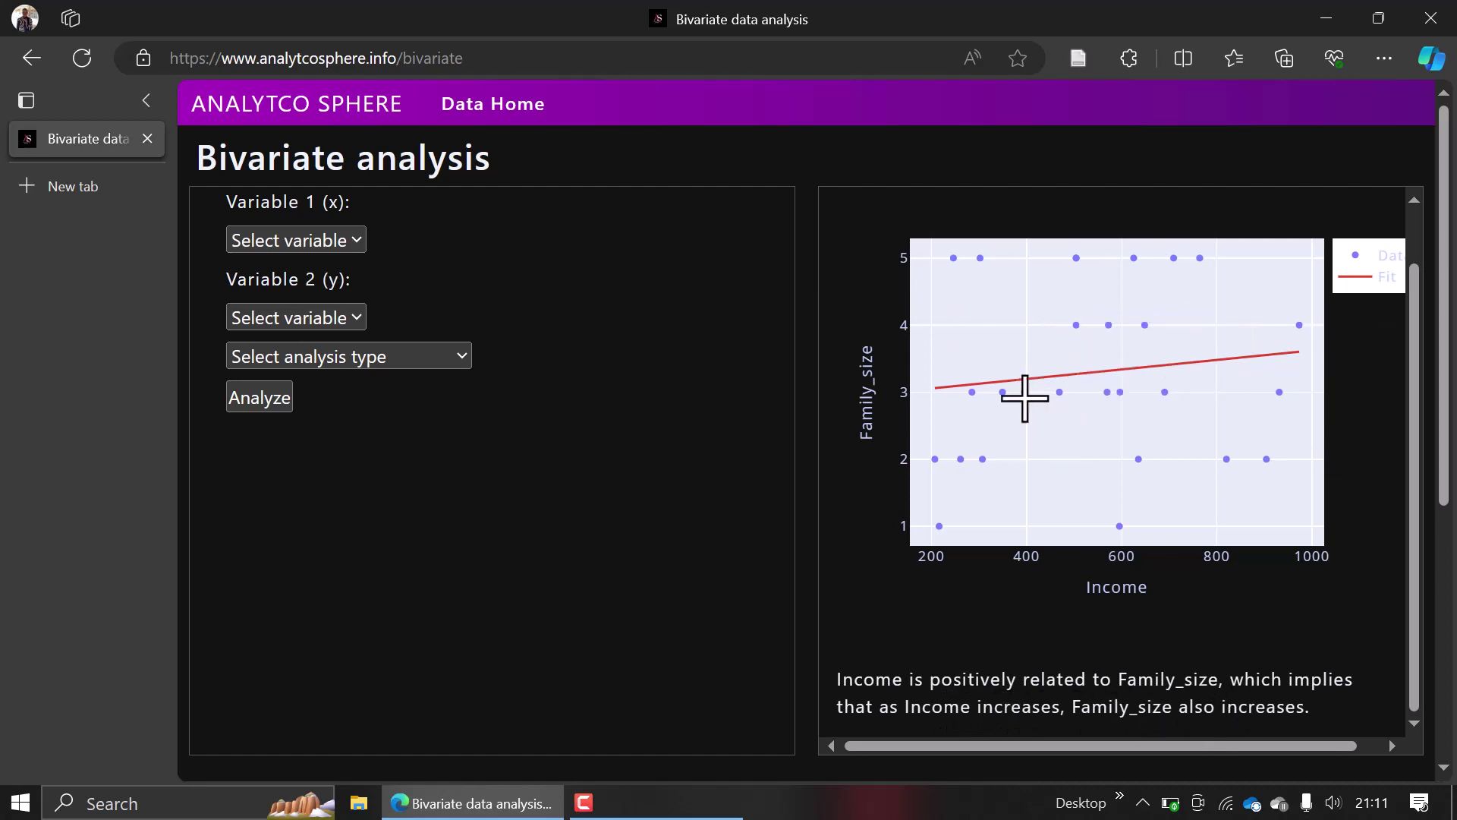
Cross-tabulate Gender by Education with a chi-square test (p-value 0.5062, 2 degrees of freedom).
{"action": "left_click", "coordinate": [315, 241]}
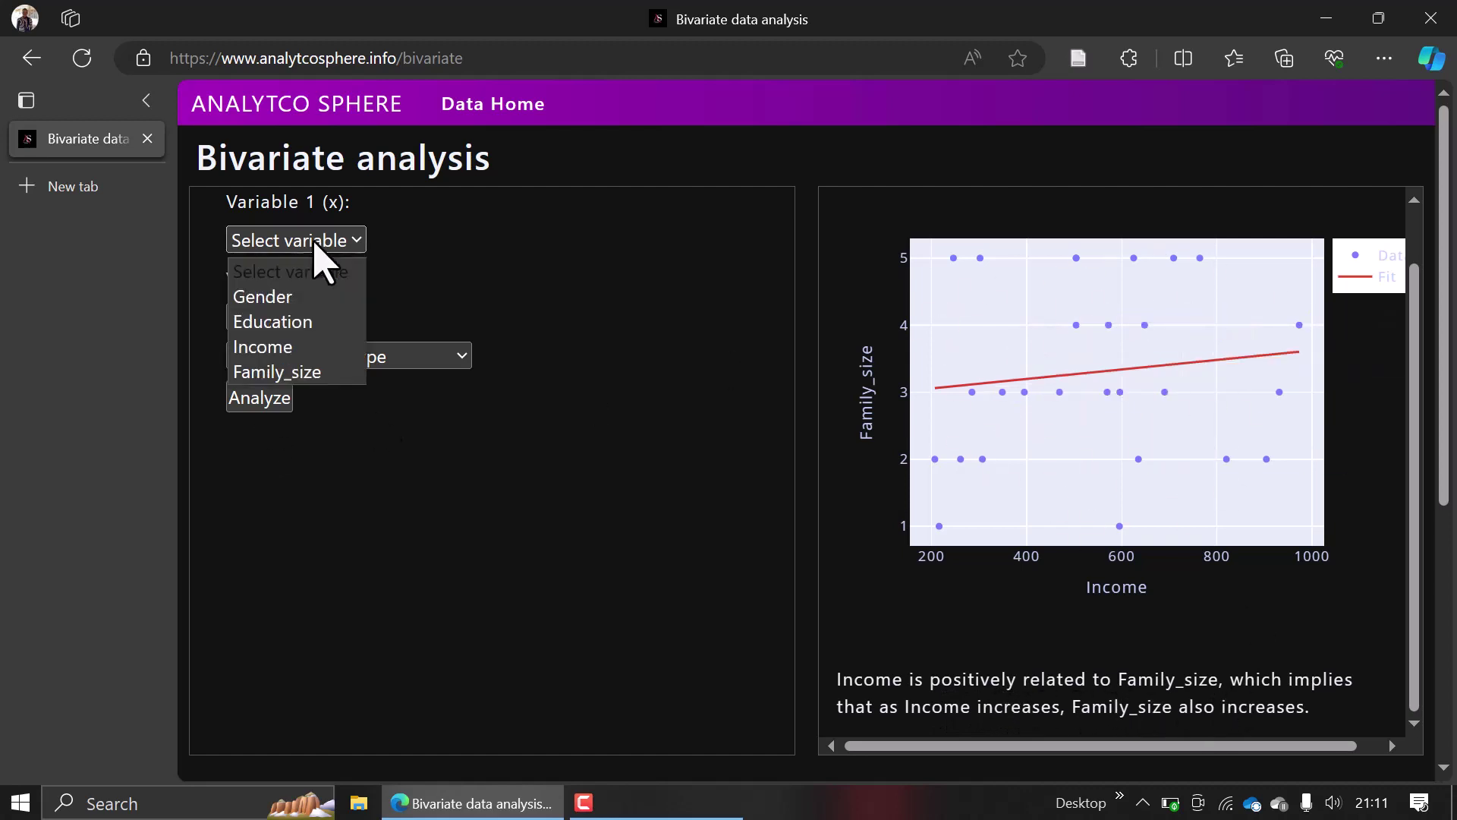
{"action": "left_click", "coordinate": [292, 304]}
{"action": "left_click", "coordinate": [314, 317]}
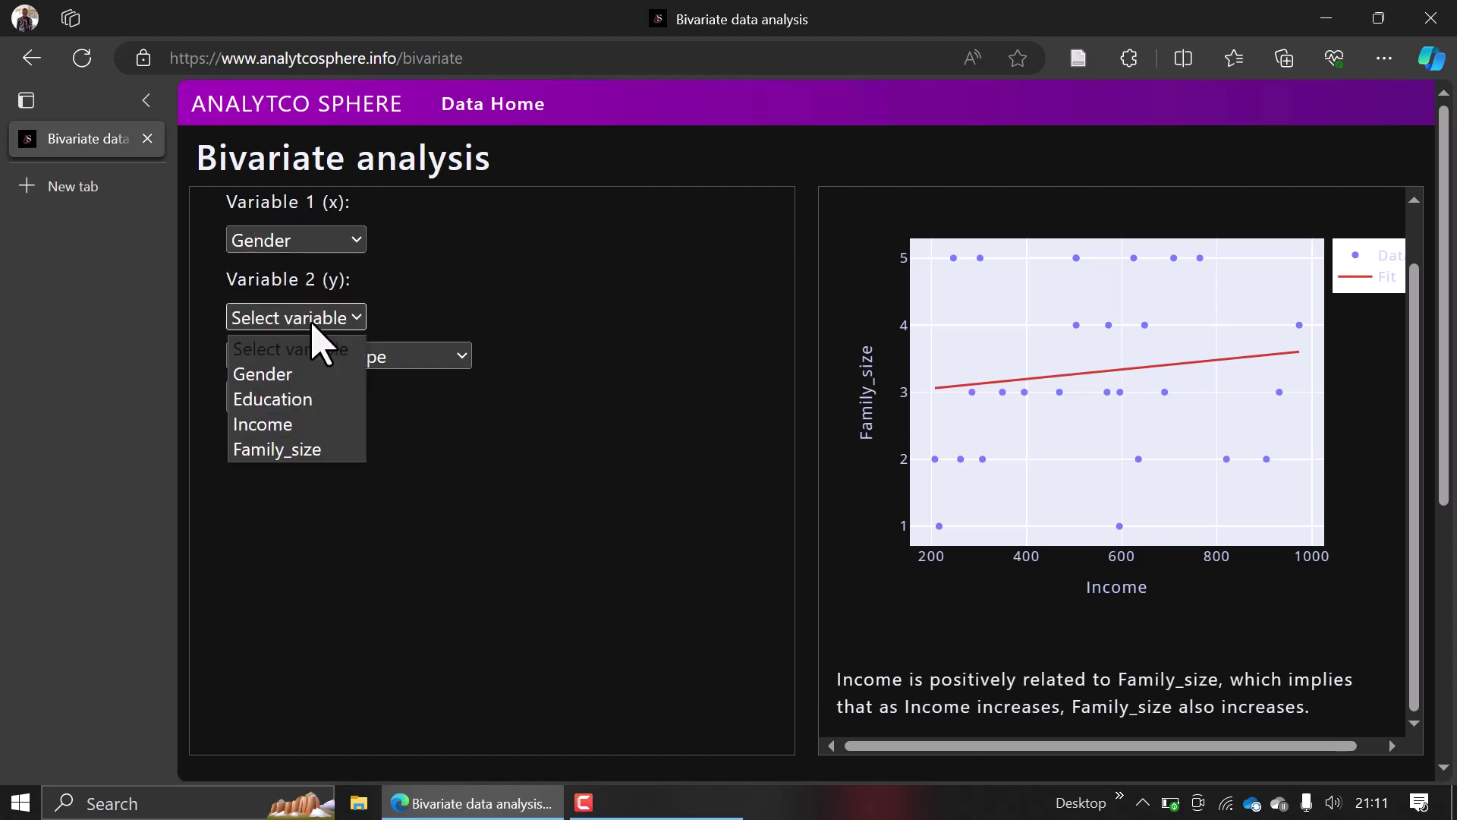
{"action": "left_click", "coordinate": [296, 399]}
{"action": "left_click", "coordinate": [357, 362]}
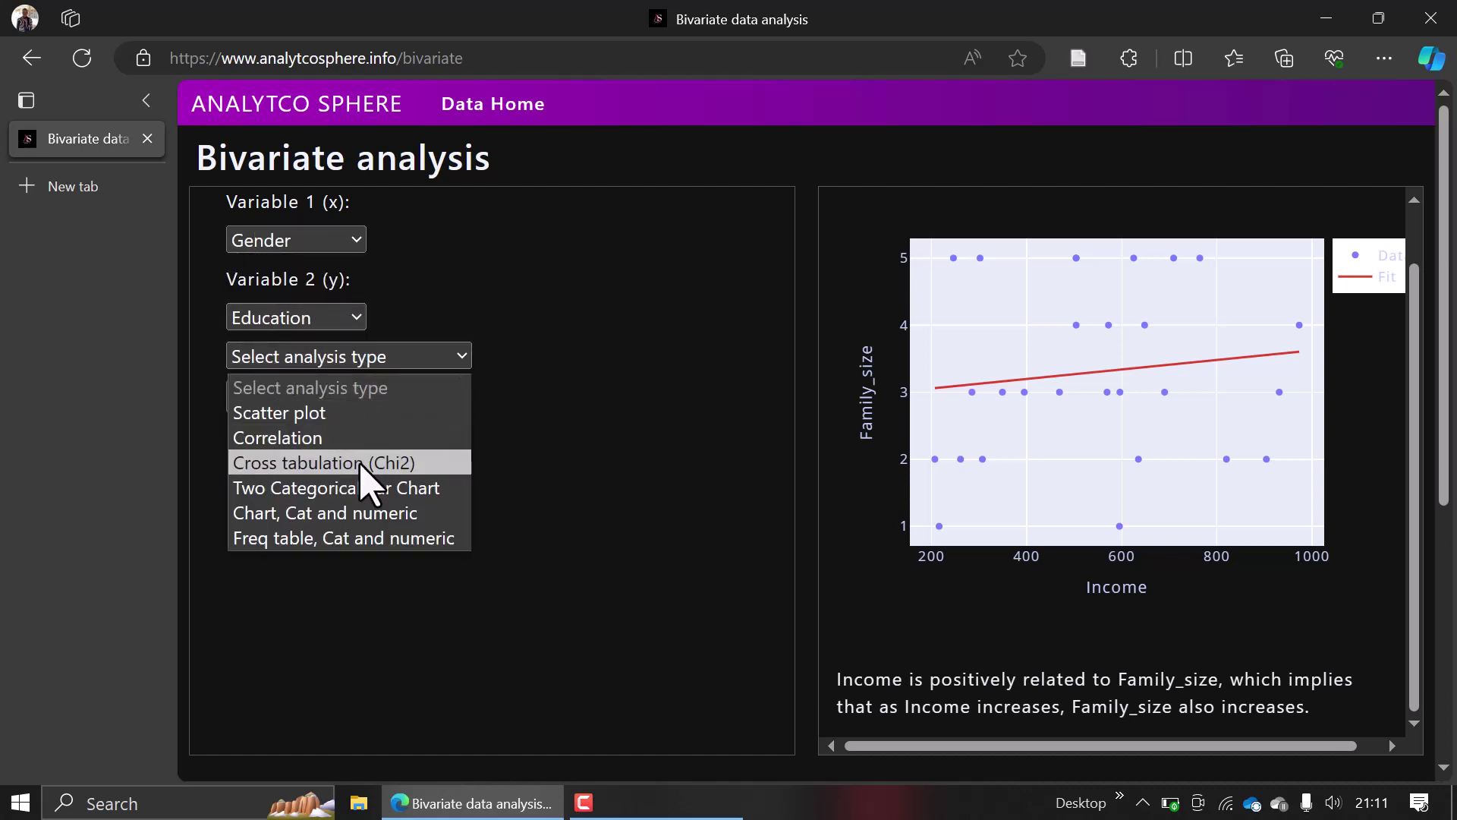
{"action": "left_click", "coordinate": [323, 463]}
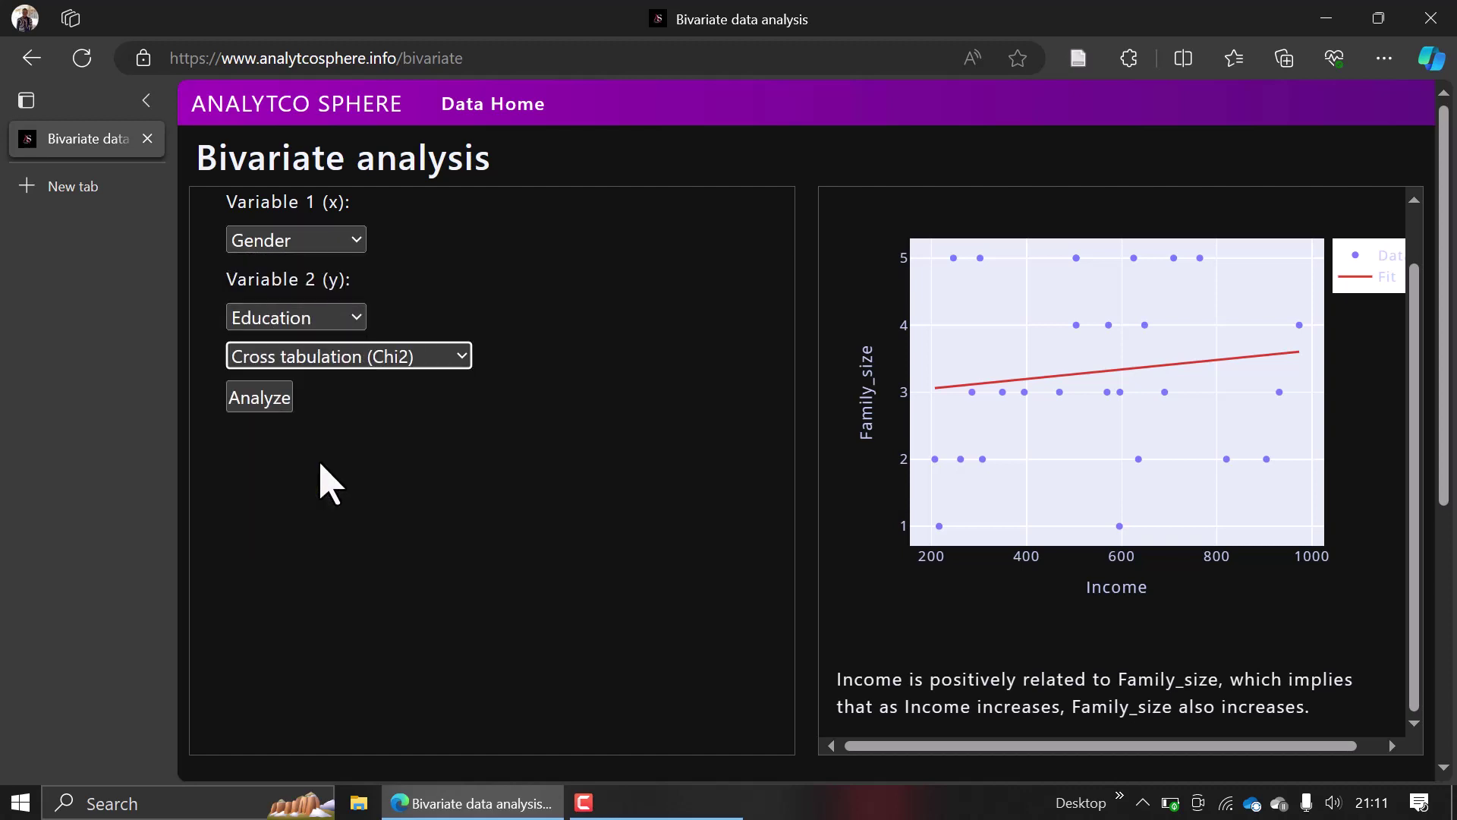
{"action": "left_click", "coordinate": [272, 403]}
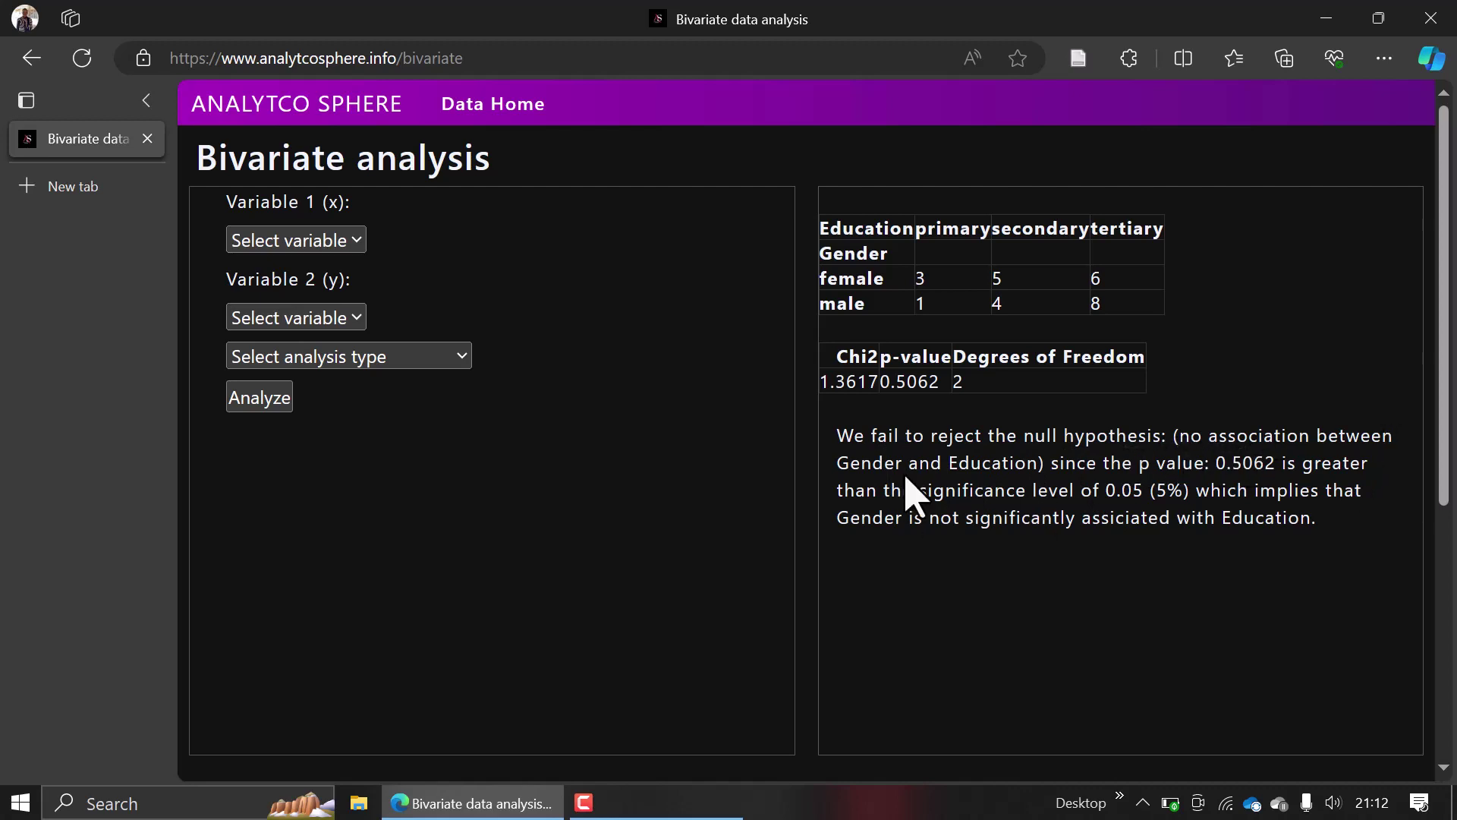
Correlate Income with Family_size and highlight the 0.1228 coefficient.
{"action": "left_click", "coordinate": [327, 240]}
{"action": "left_click", "coordinate": [293, 347]}
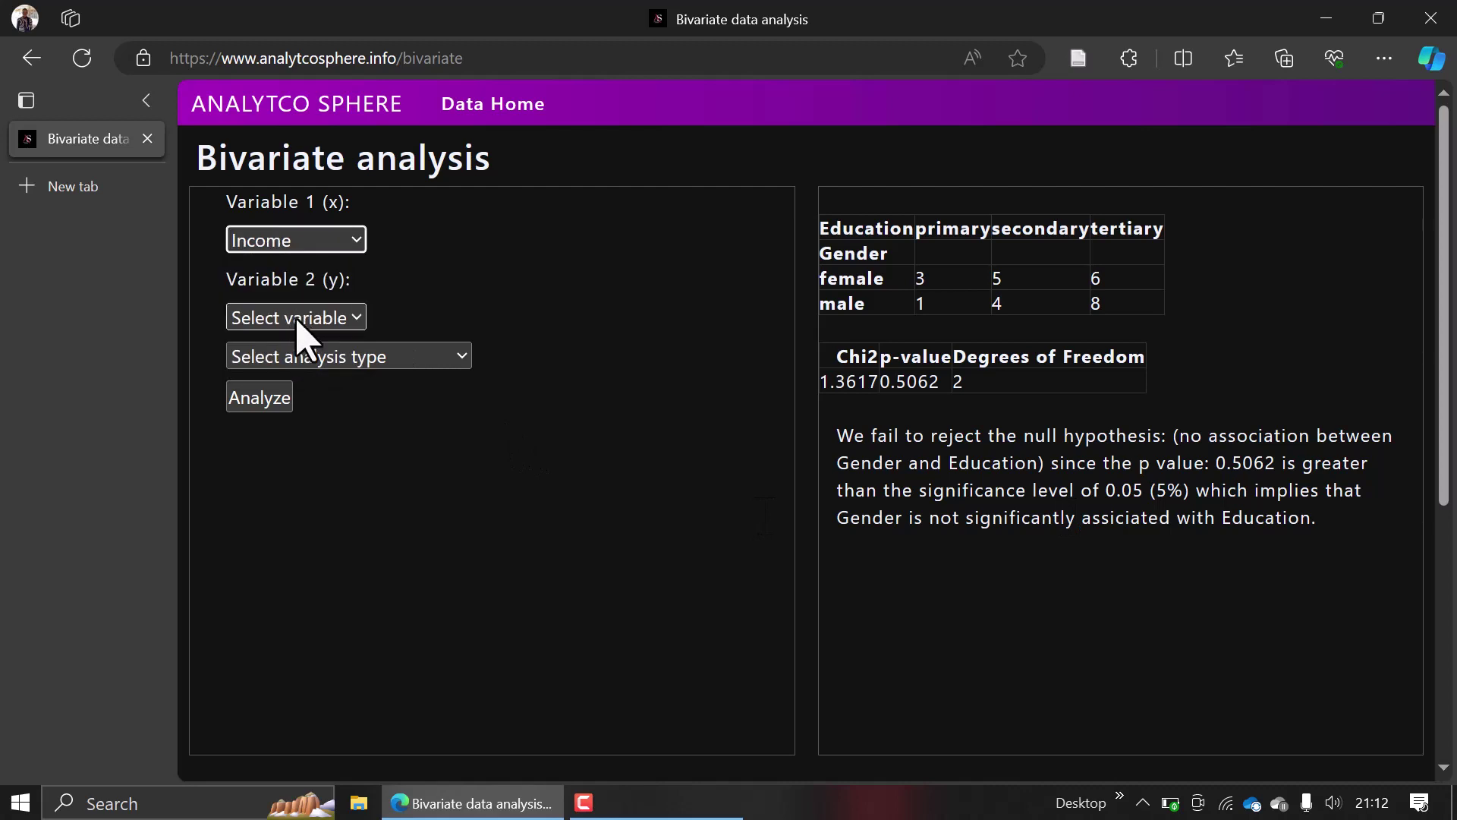
{"action": "left_click", "coordinate": [303, 322]}
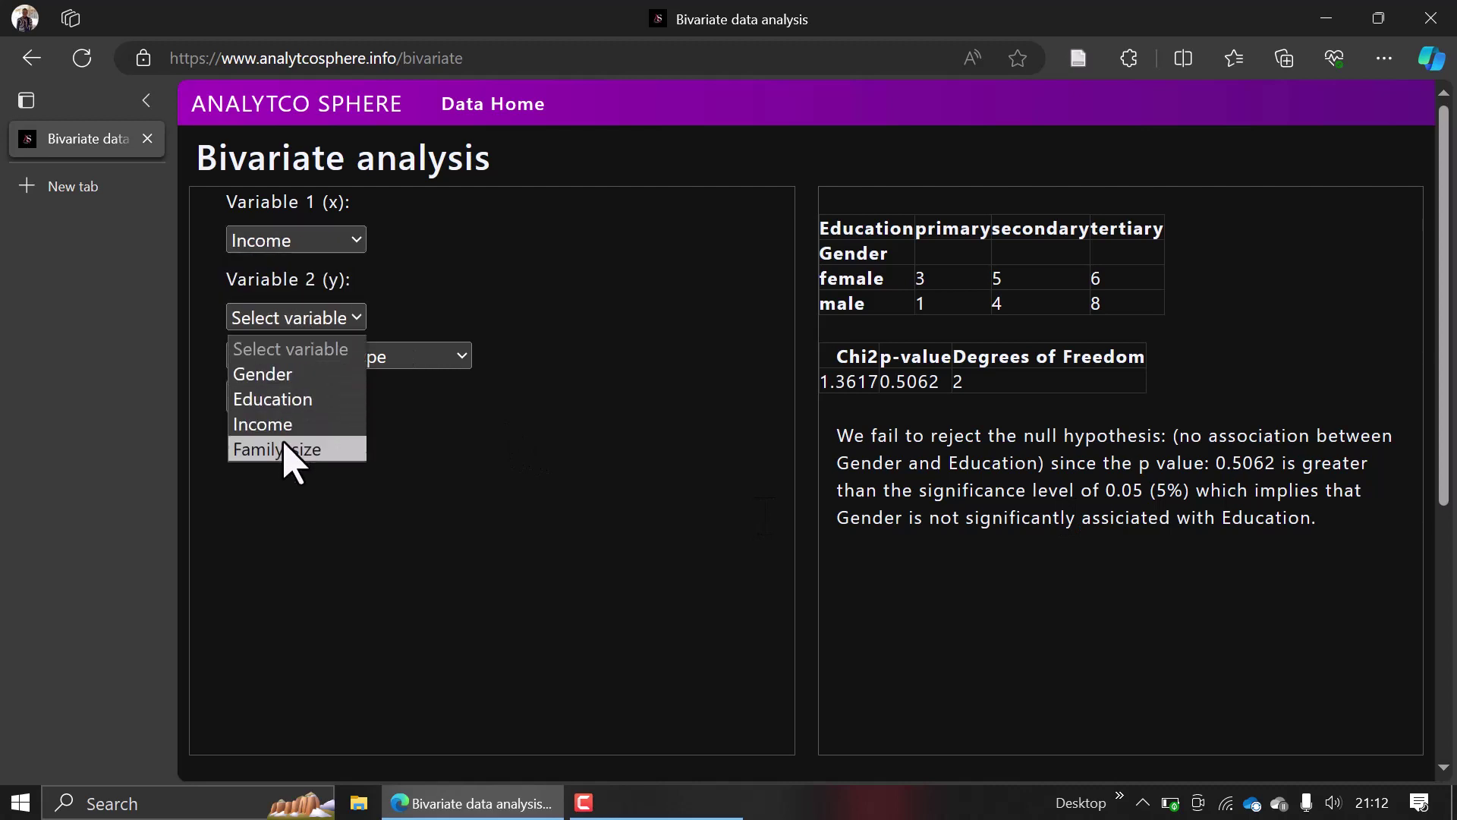
{"action": "left_click", "coordinate": [287, 449]}
{"action": "left_click", "coordinate": [302, 357]}
{"action": "left_click", "coordinate": [298, 439]}
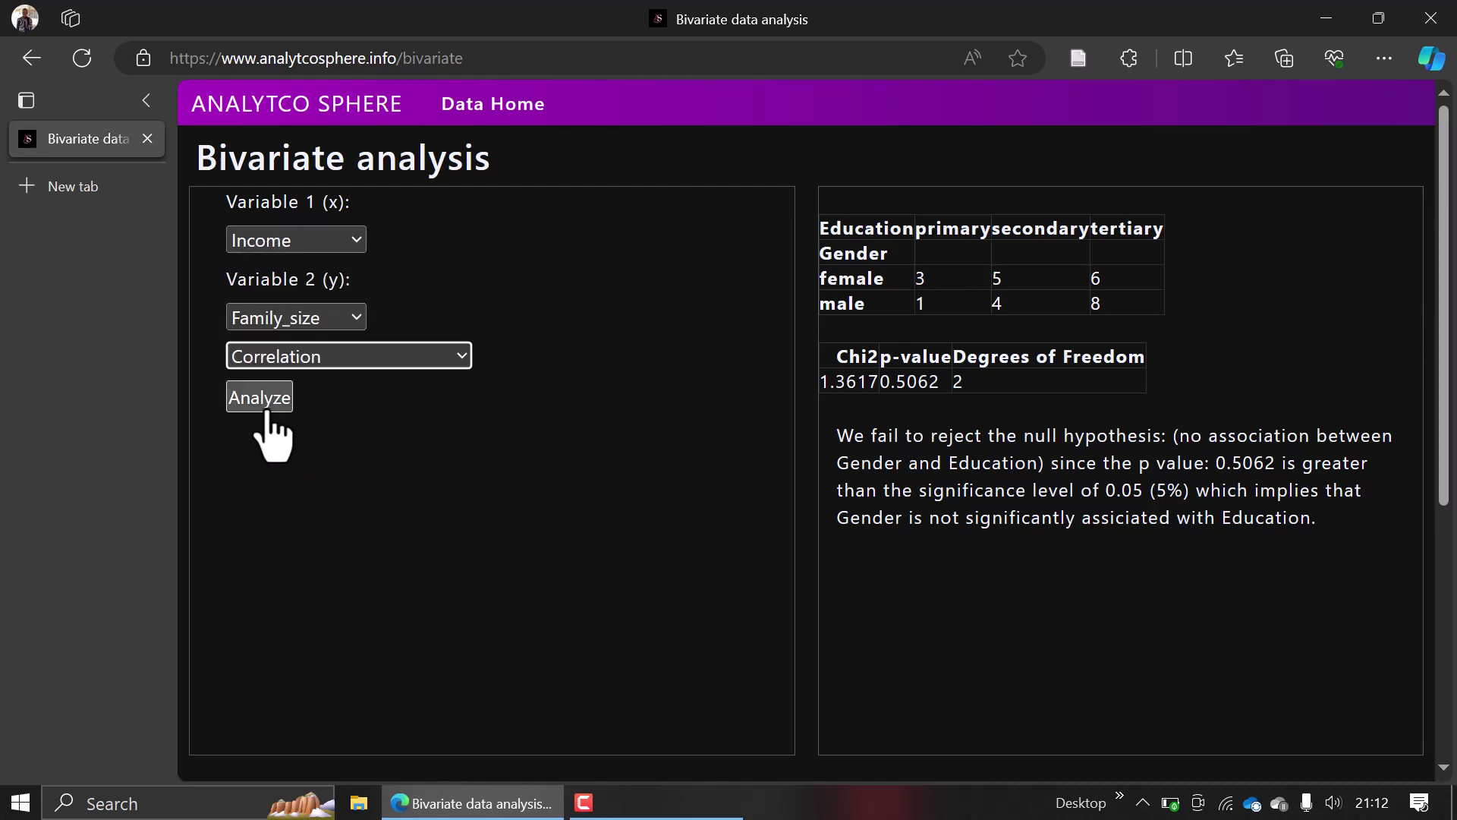
{"action": "left_click", "coordinate": [265, 409]}
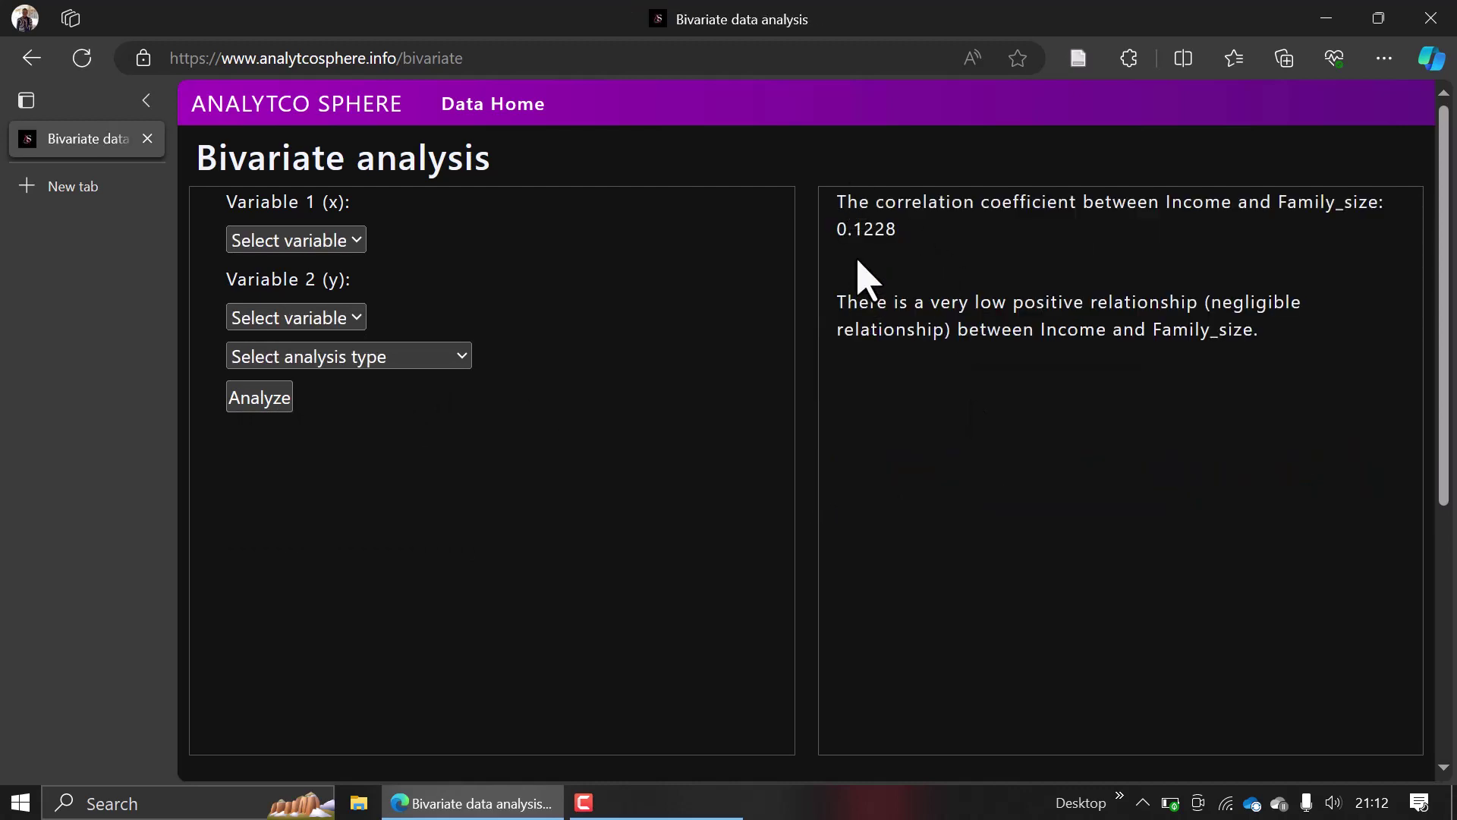
{"action": "left_click_drag", "start_coordinate": [840, 231], "coordinate": [898, 243]}
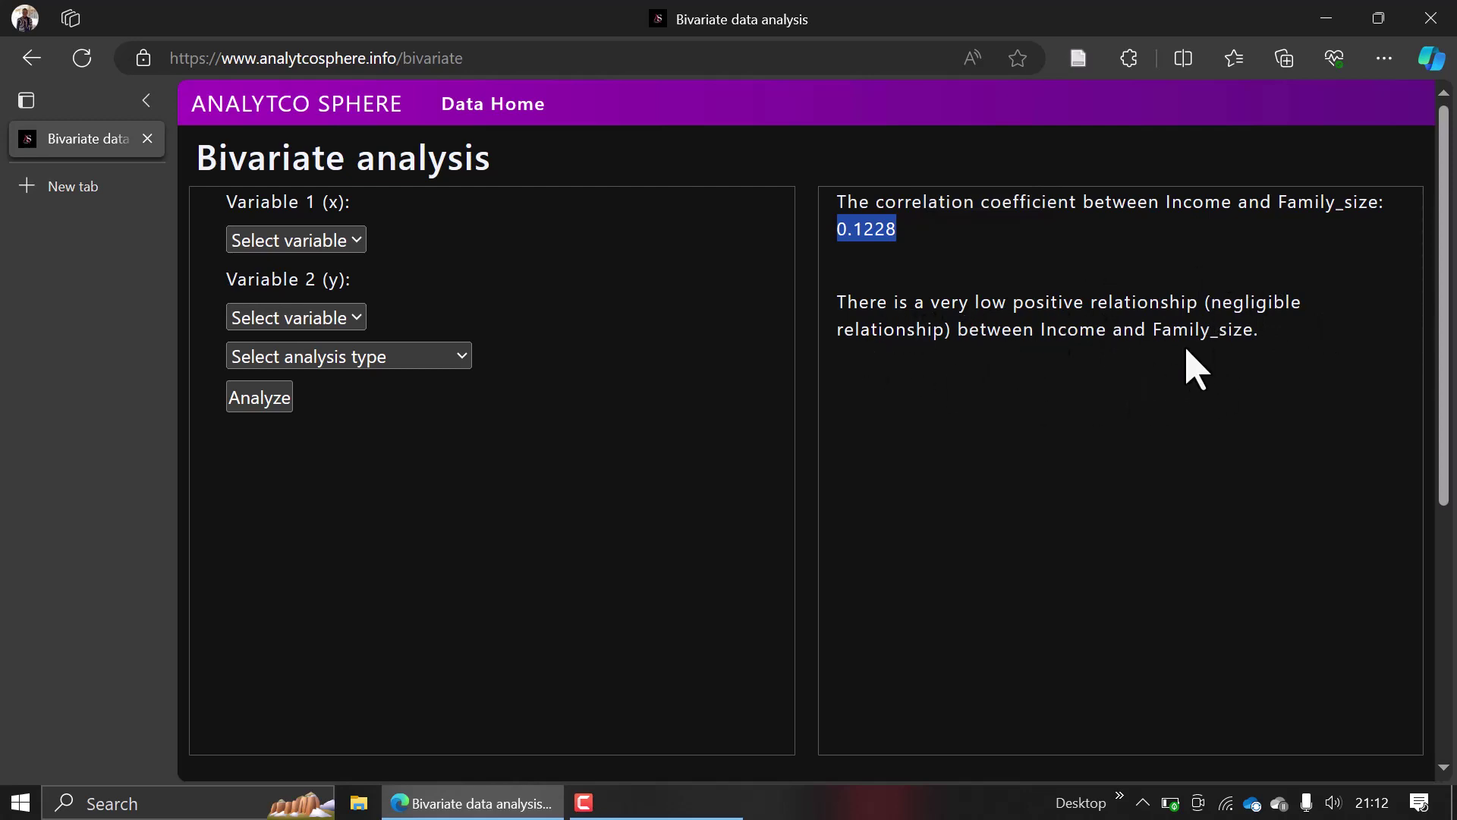
Chart average Income by Education with 'Chart, Cat and numeric' (primary 638.25, secondary 546.67, tertiary 507.64).
{"action": "left_click", "coordinate": [335, 240]}
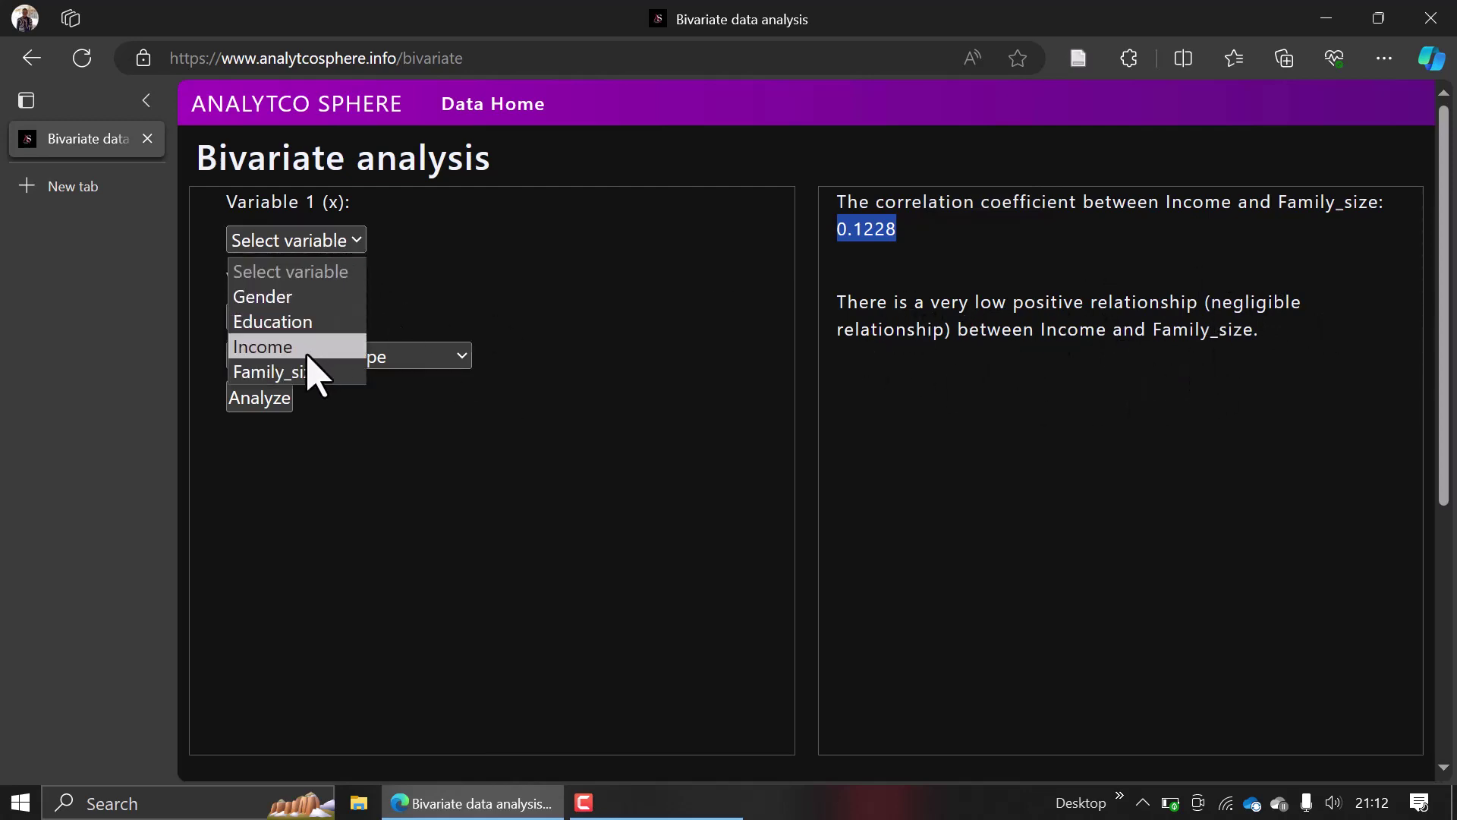
{"action": "left_click", "coordinate": [287, 319]}
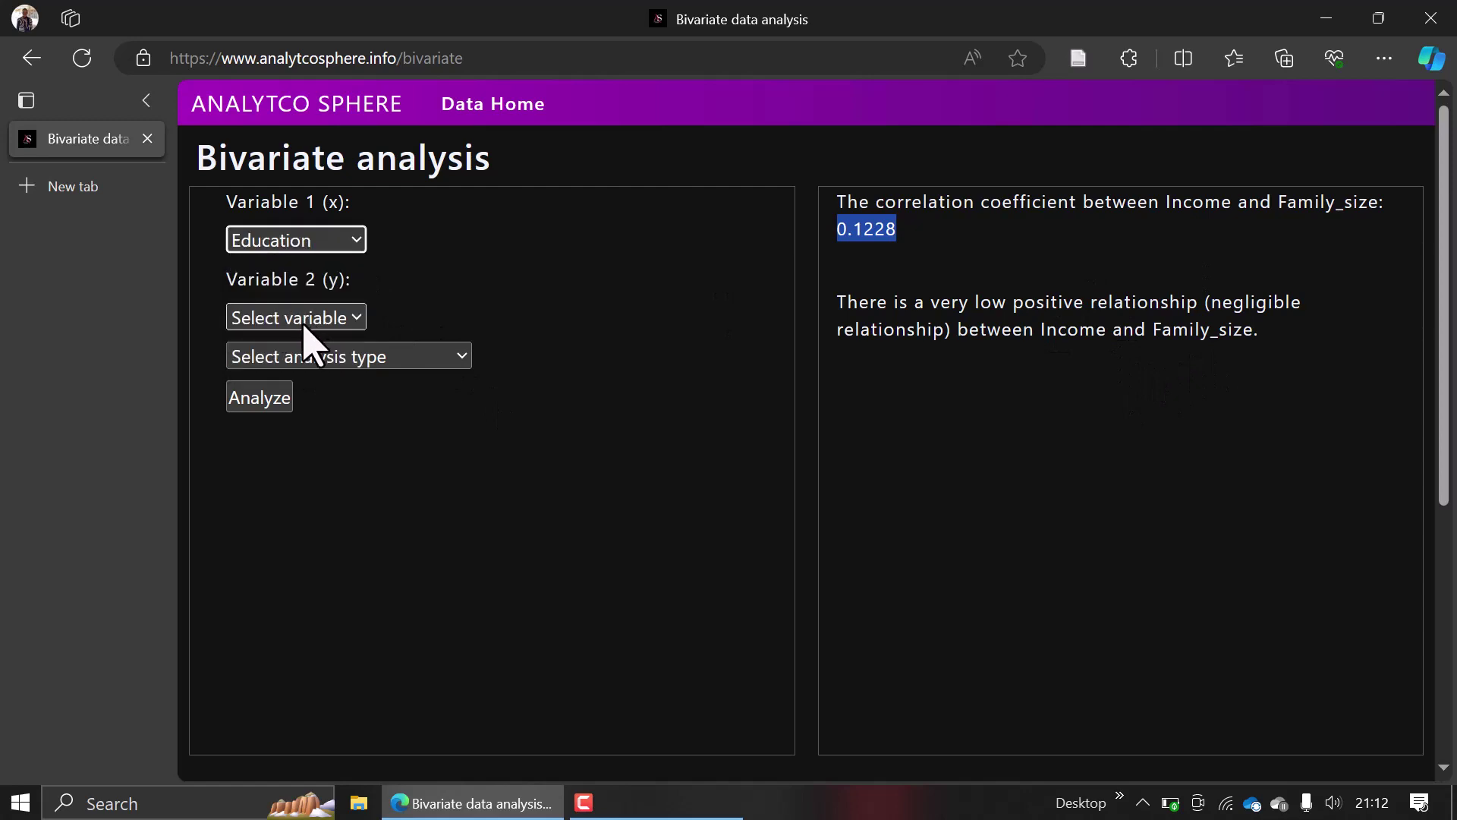
{"action": "left_click", "coordinate": [304, 325]}
{"action": "left_click", "coordinate": [285, 424]}
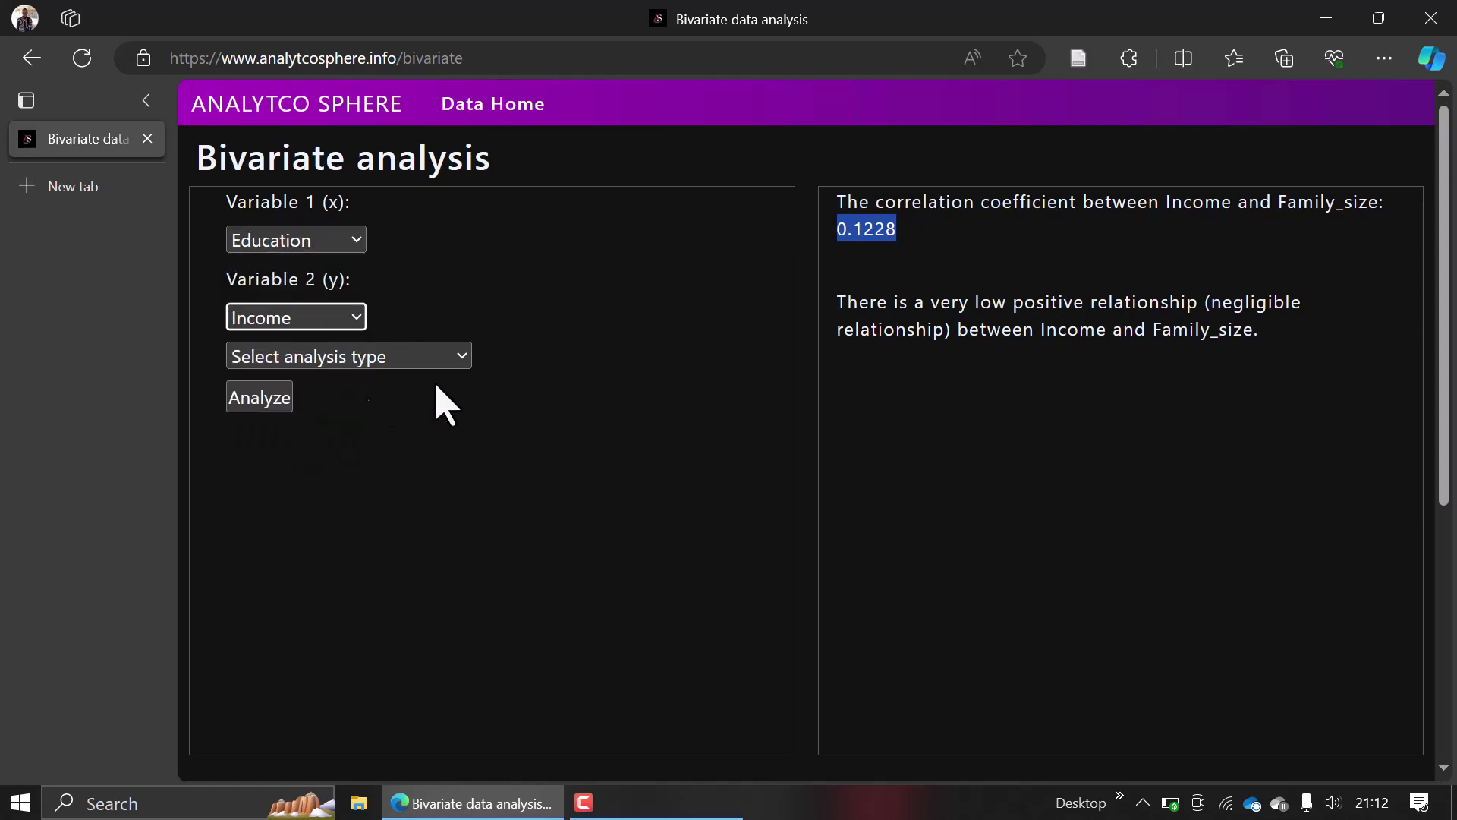
{"action": "left_click", "coordinate": [323, 358]}
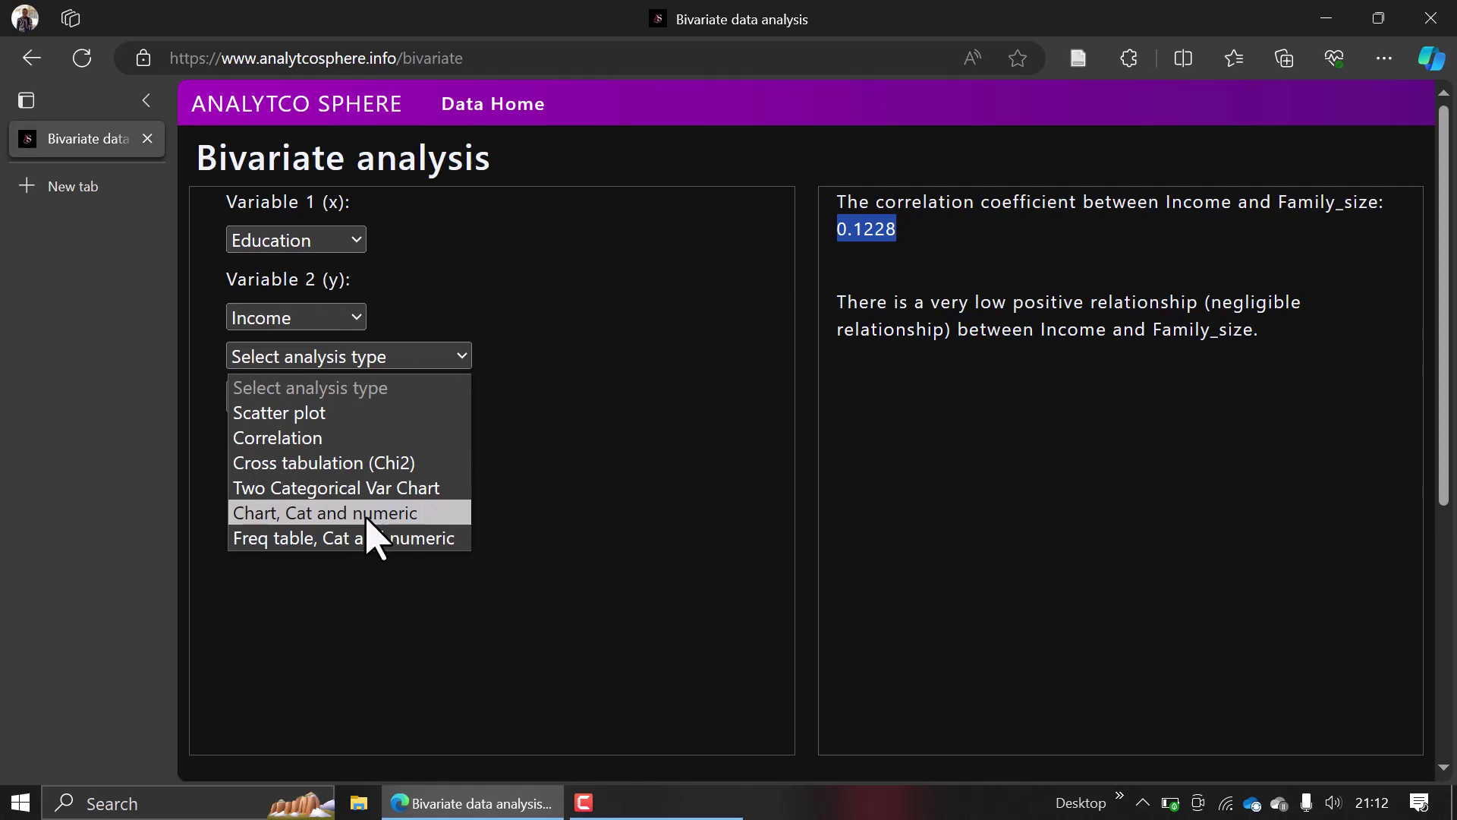
{"action": "left_click", "coordinate": [336, 513]}
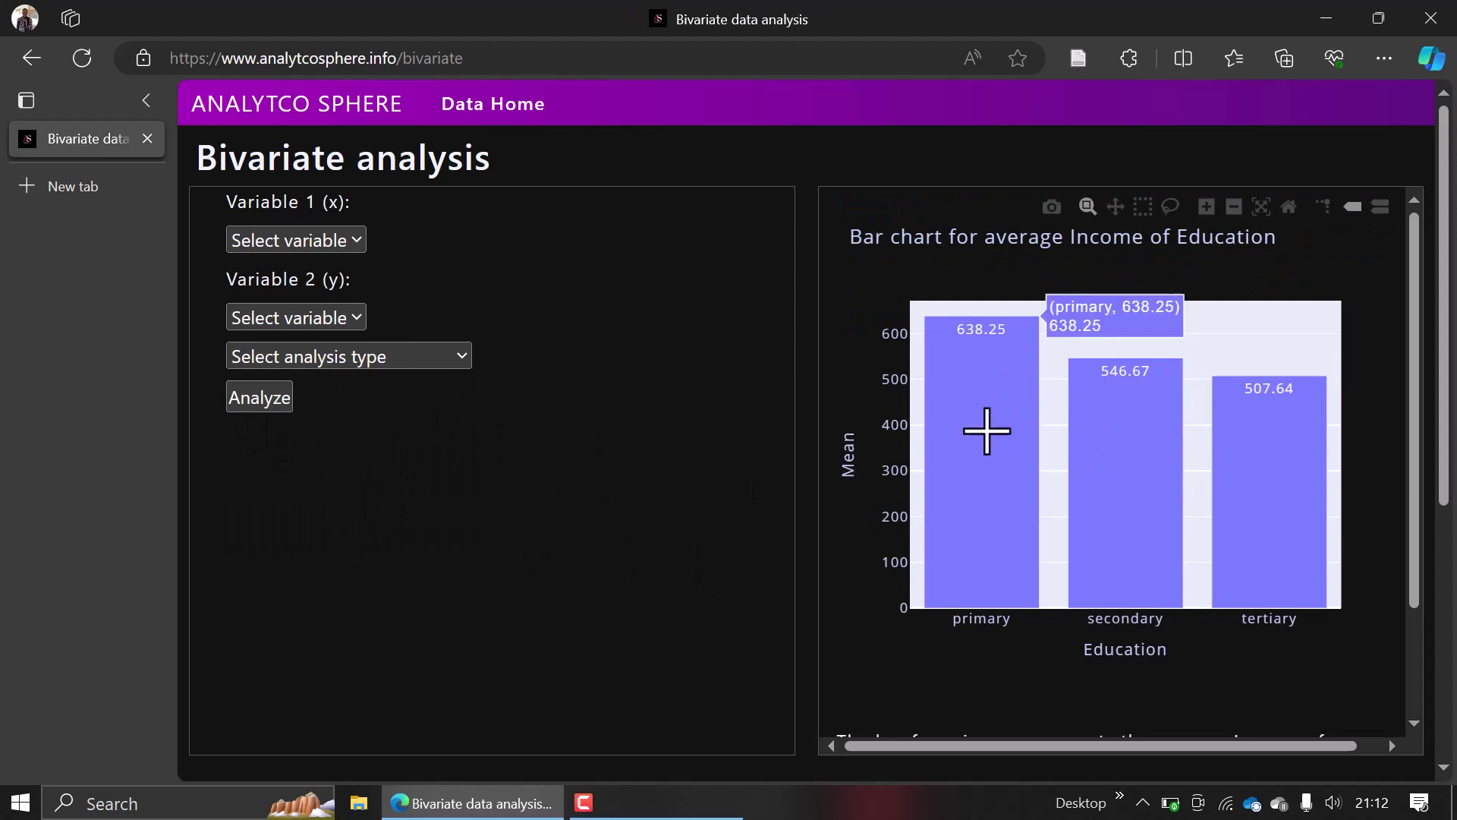
{"action": "scroll", "coordinate": [983, 456], "scroll_direction": "down", "scroll_amount": 2}
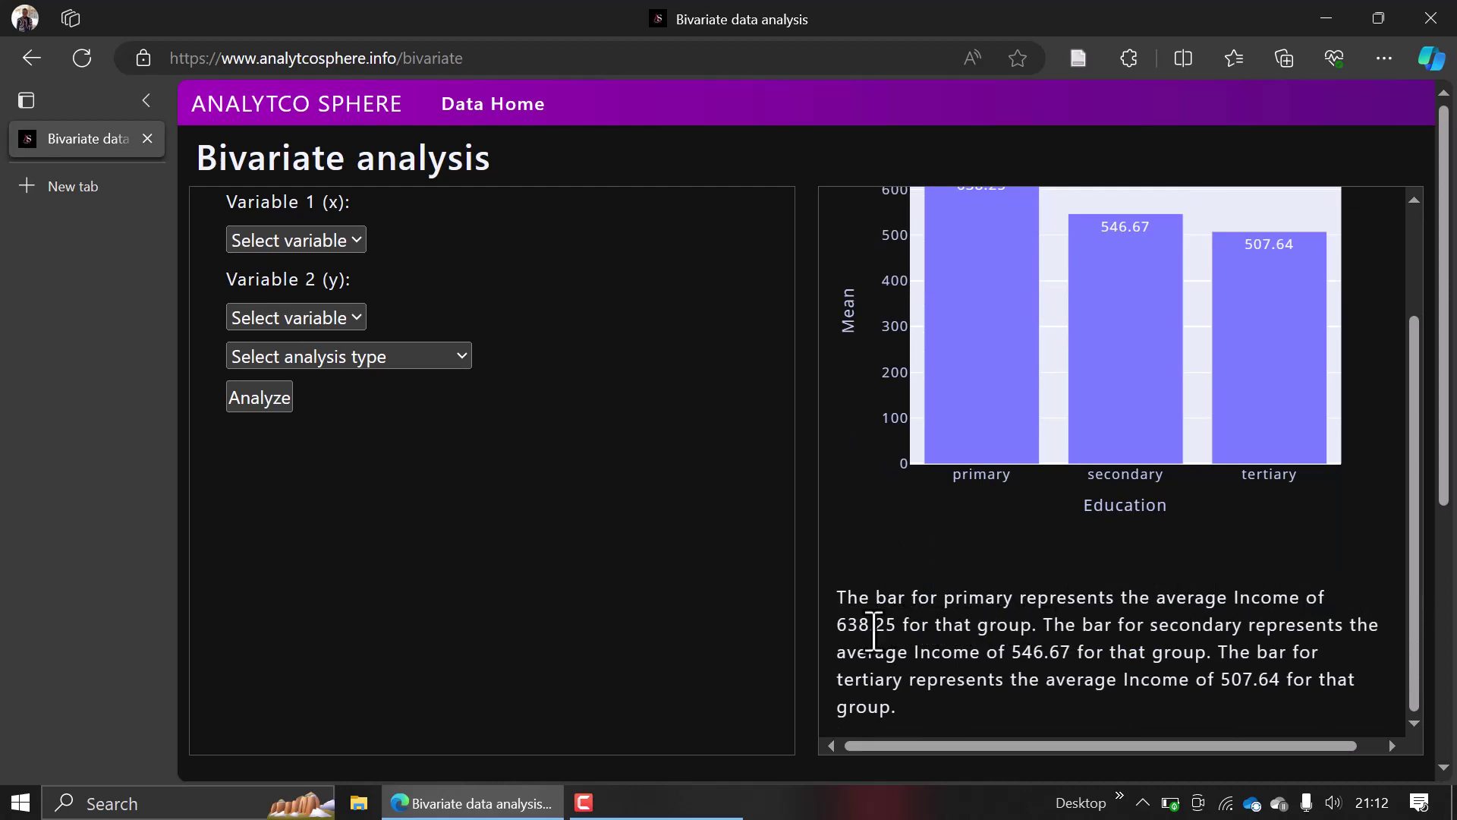
{"action": "scroll", "coordinate": [1052, 577], "scroll_direction": "up", "scroll_amount": 2}
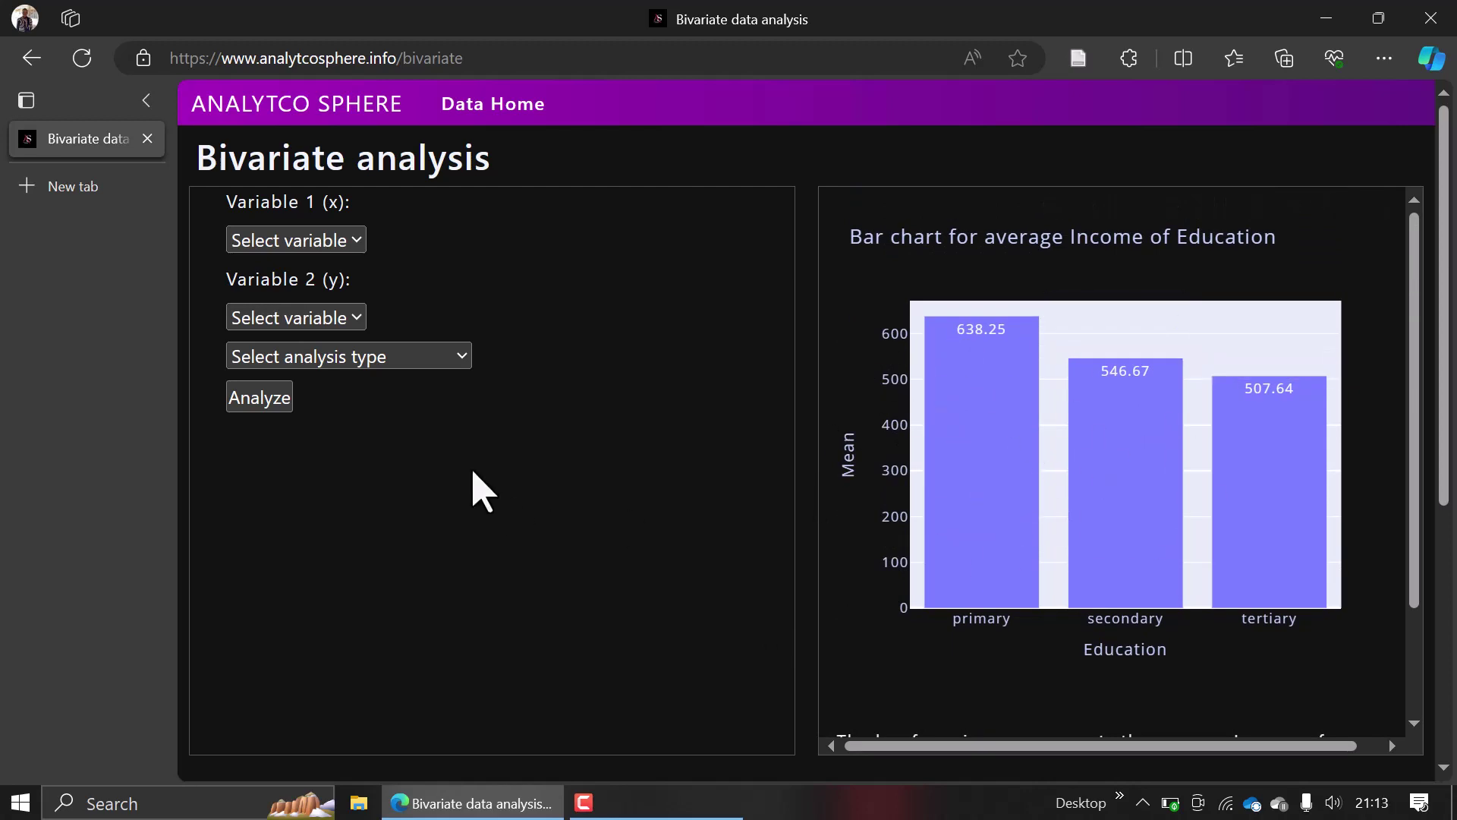
{"action": "scroll", "coordinate": [571, 501], "scroll_direction": "down", "scroll_amount": 5}
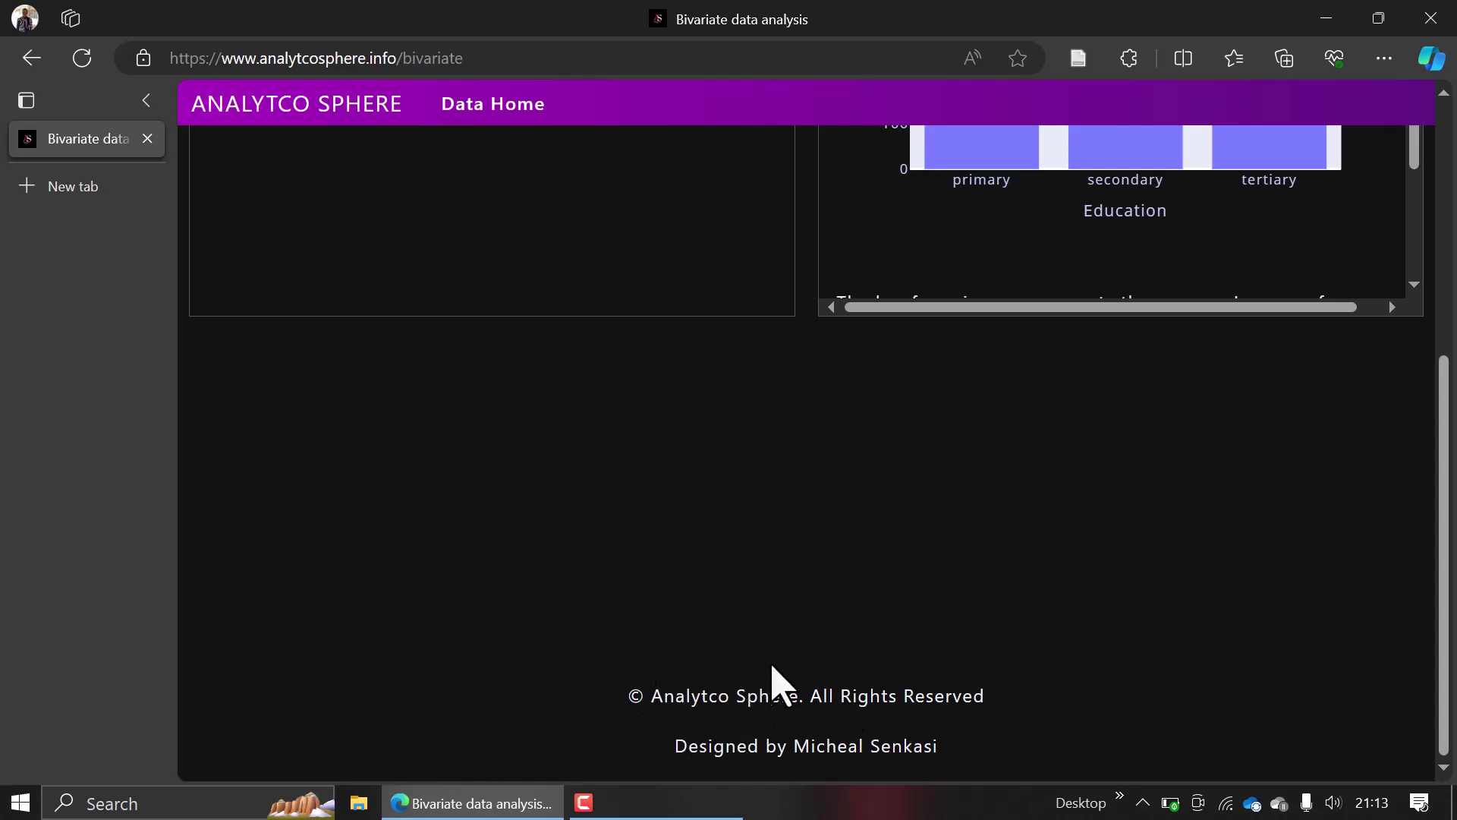
{"action": "scroll", "coordinate": [709, 698], "scroll_direction": "up", "scroll_amount": 5}
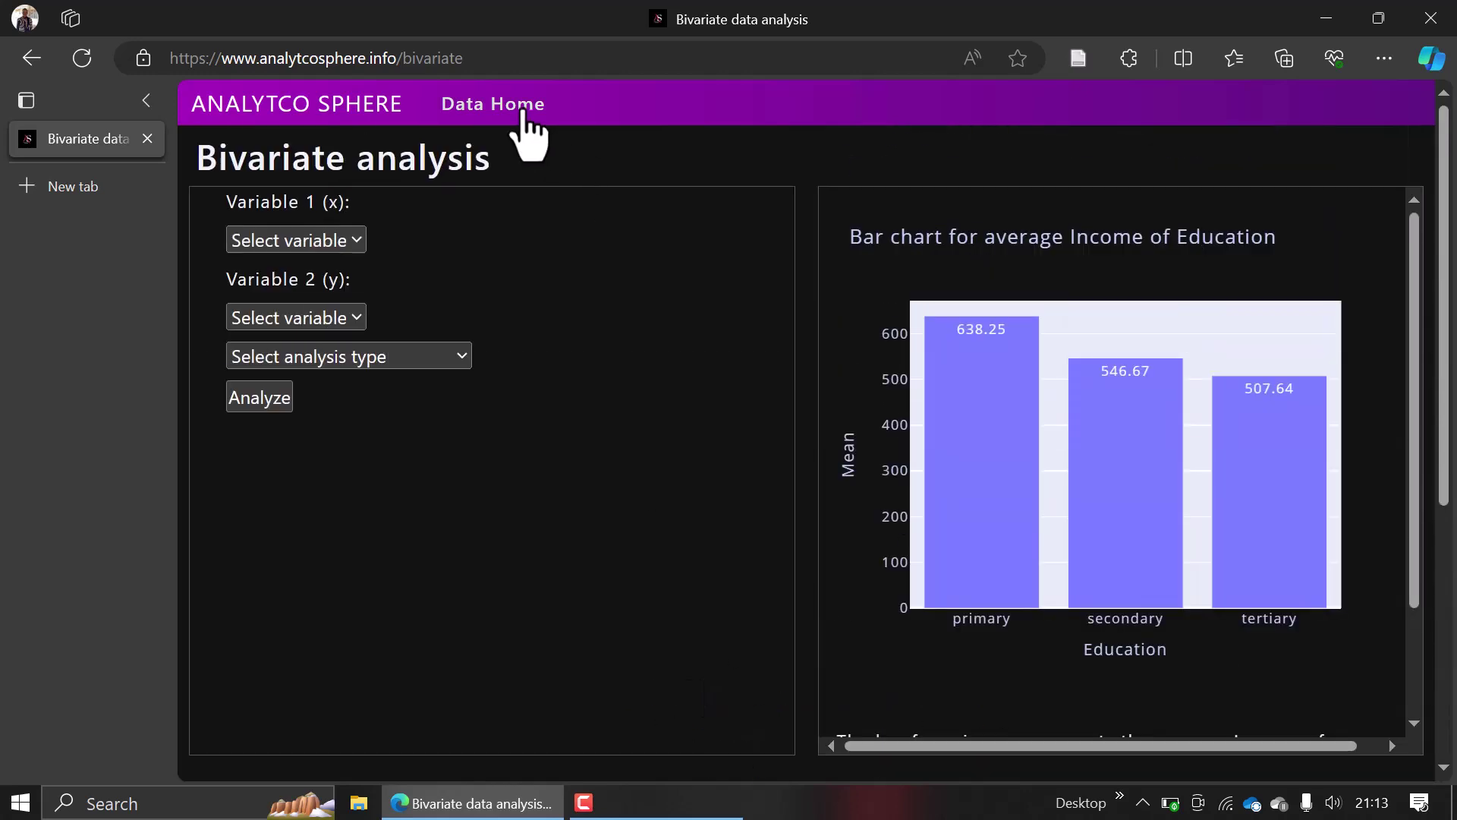
Return to Data Home, log out, and open the site's YouTube link.
{"action": "left_click", "coordinate": [501, 106]}
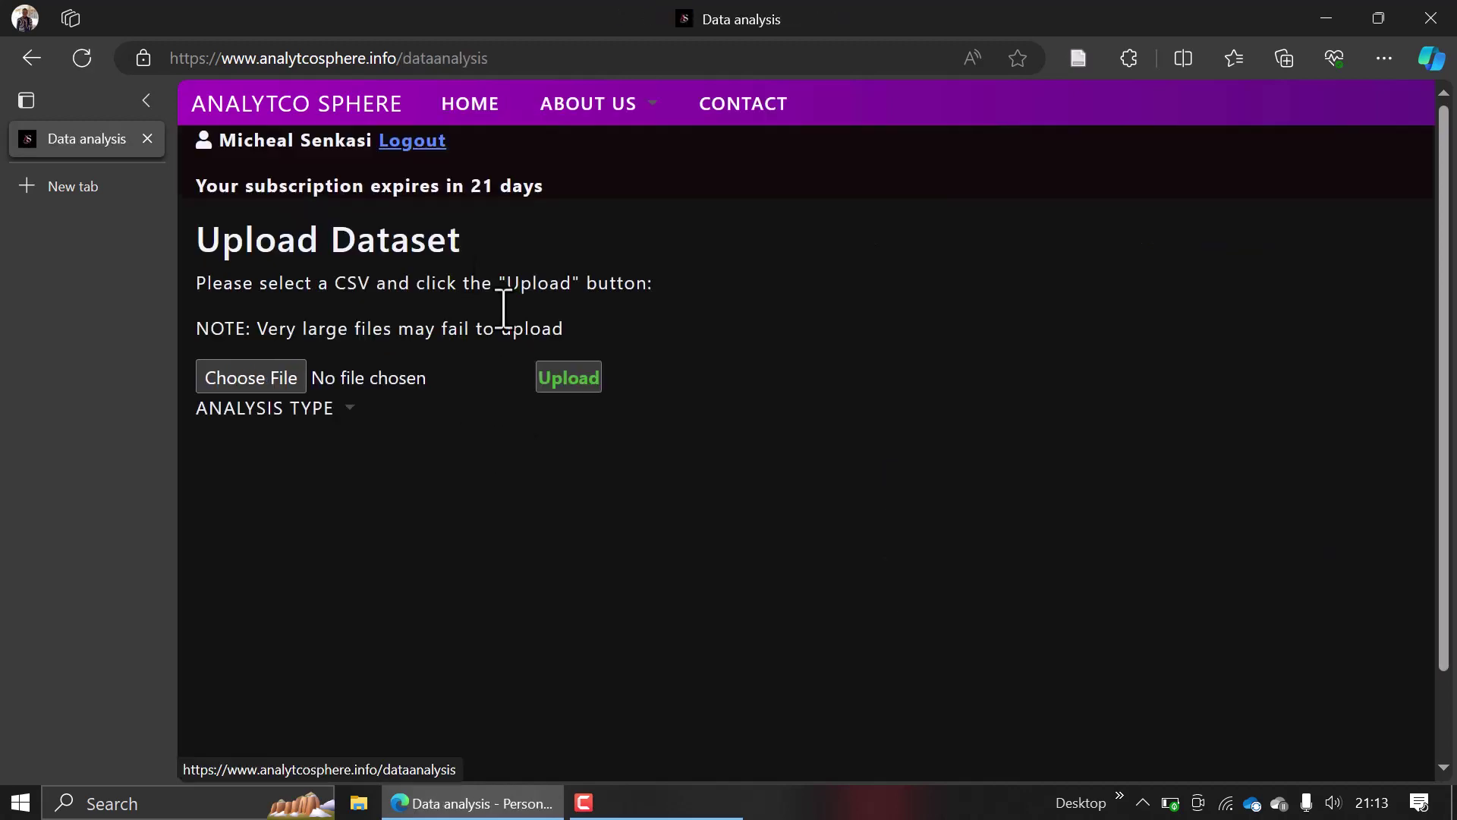
{"action": "left_click", "coordinate": [413, 148]}
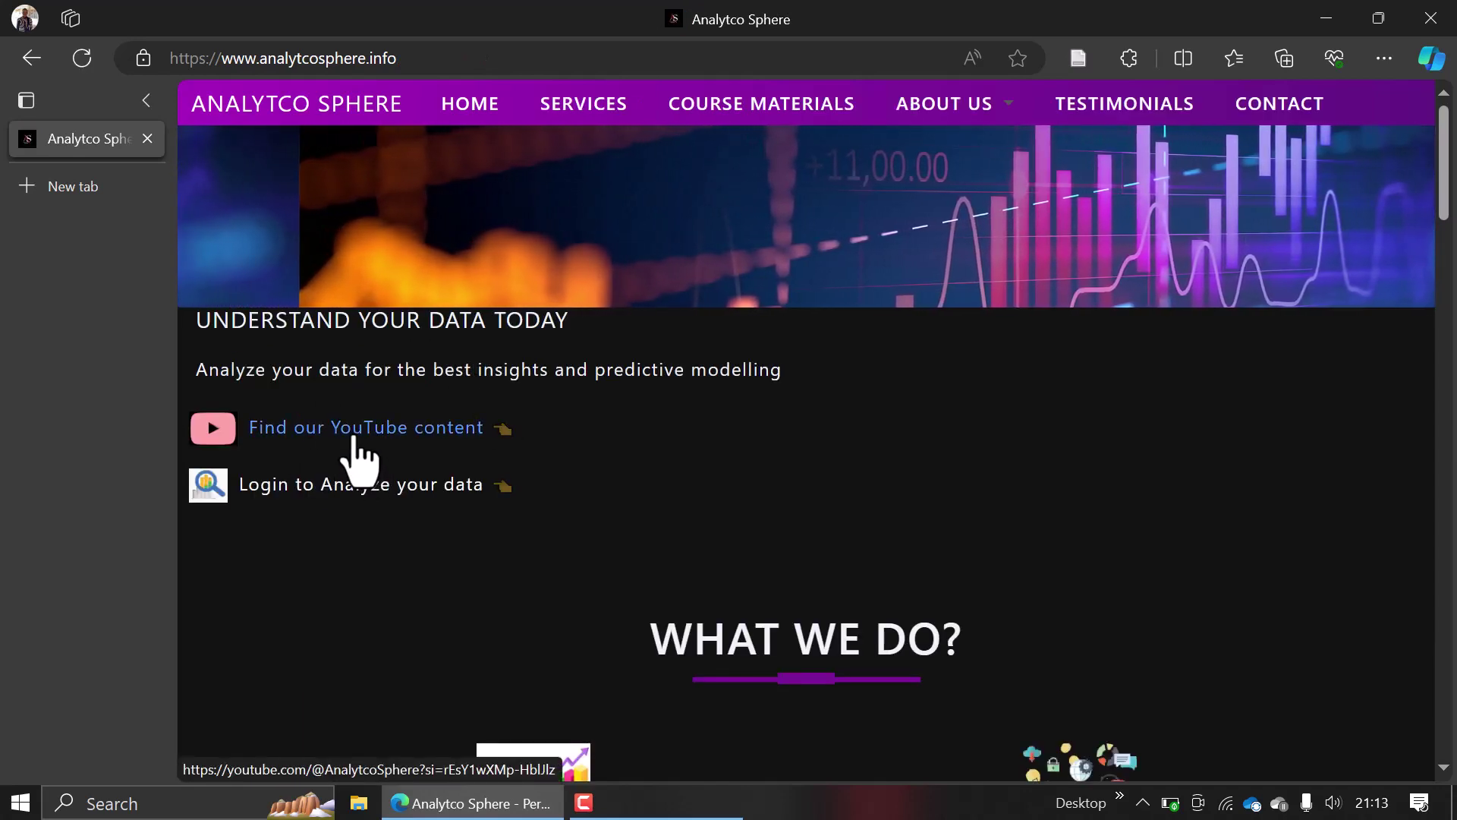
{"action": "left_click", "coordinate": [354, 440]}
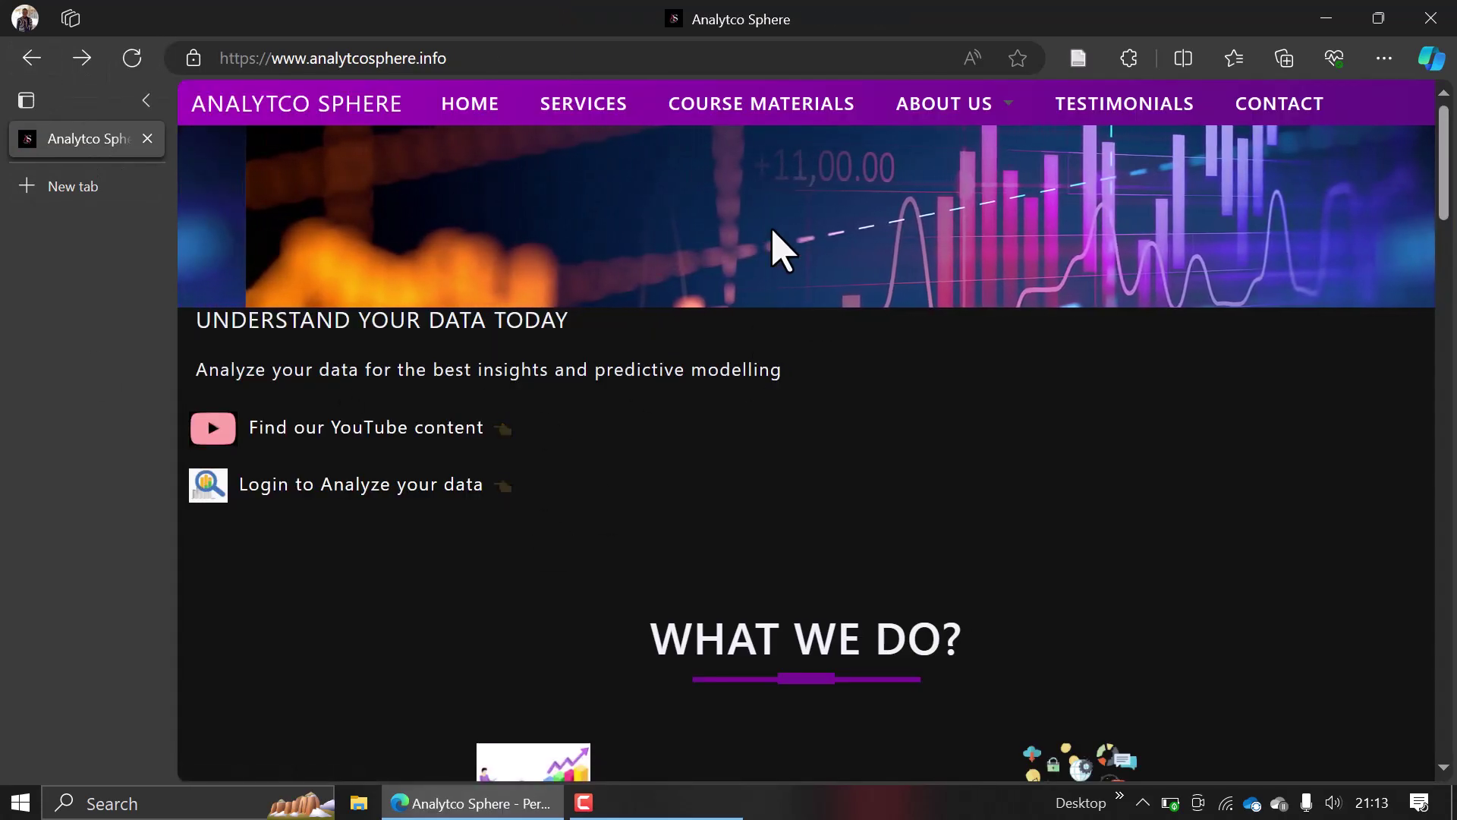
{"action": "left_click", "coordinate": [768, 106]}
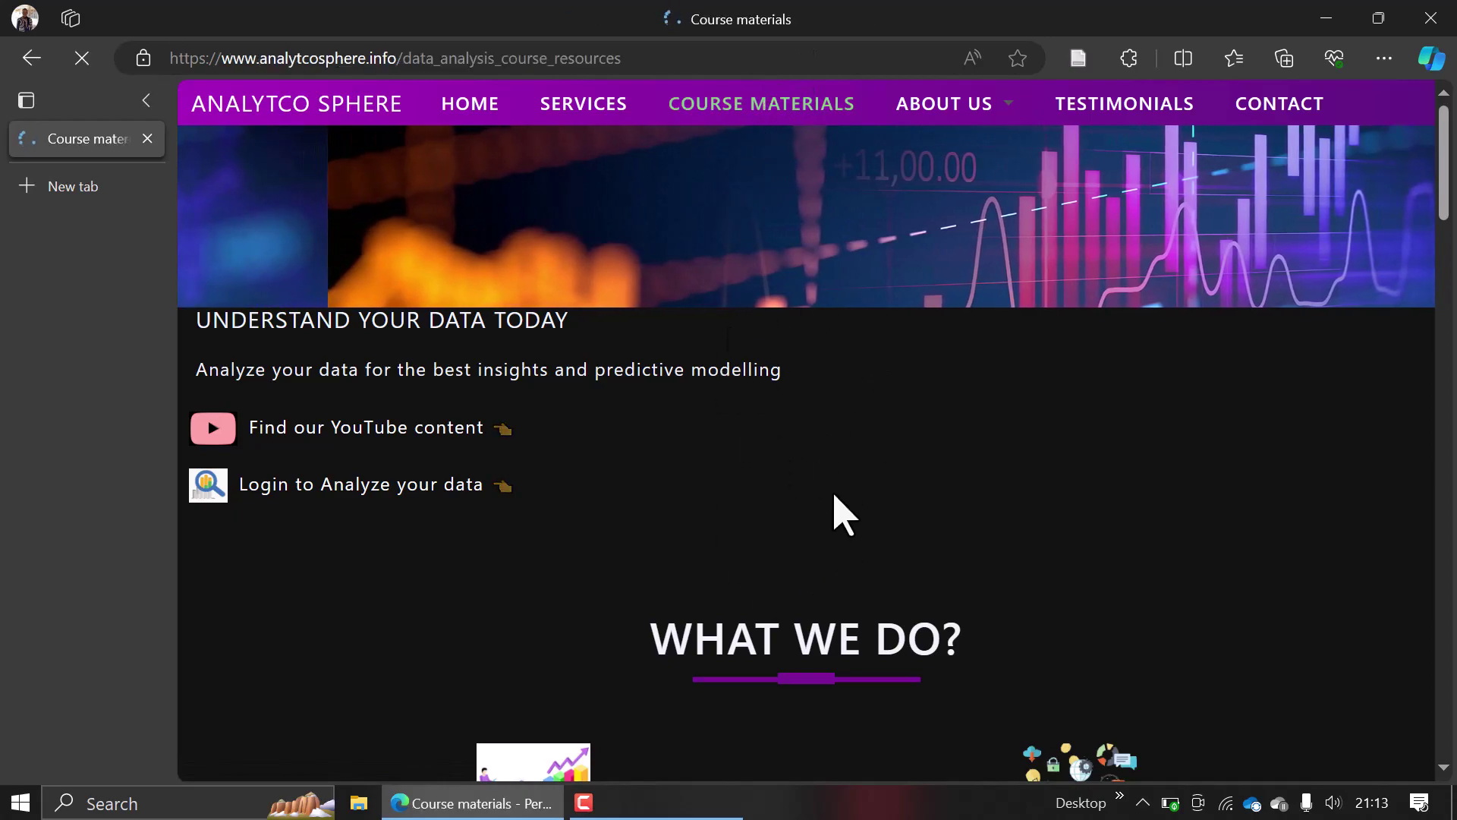
{"action": "scroll", "coordinate": [413, 420], "scroll_direction": "down", "scroll_amount": 20}
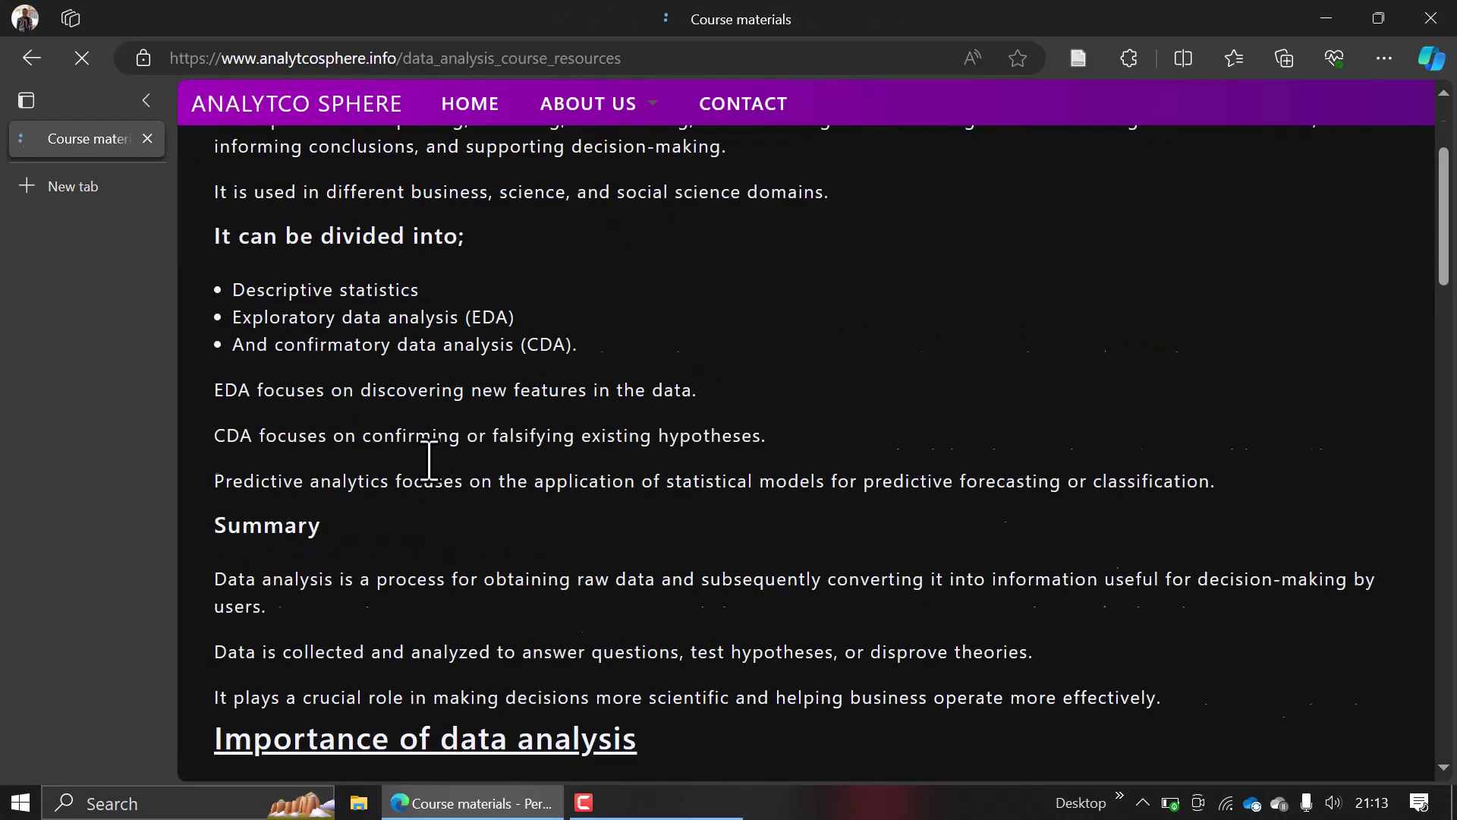
{"action": "scroll", "coordinate": [425, 459], "scroll_direction": "down", "scroll_amount": 9}
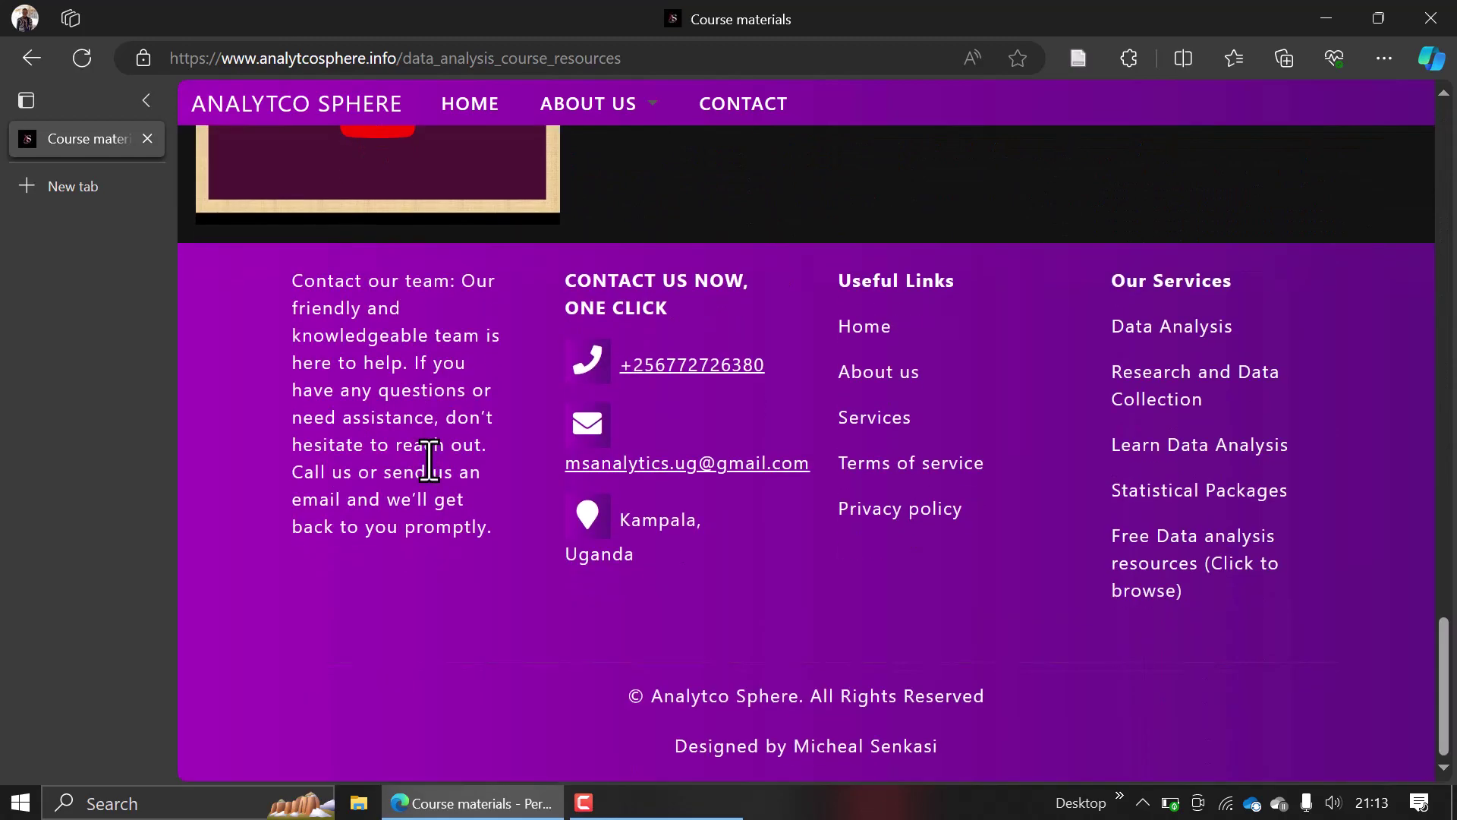
{"action": "scroll", "coordinate": [425, 461], "scroll_direction": "up", "scroll_amount": 6}
{"action": "scroll", "coordinate": [729, 494], "scroll_direction": "up", "scroll_amount": 20}
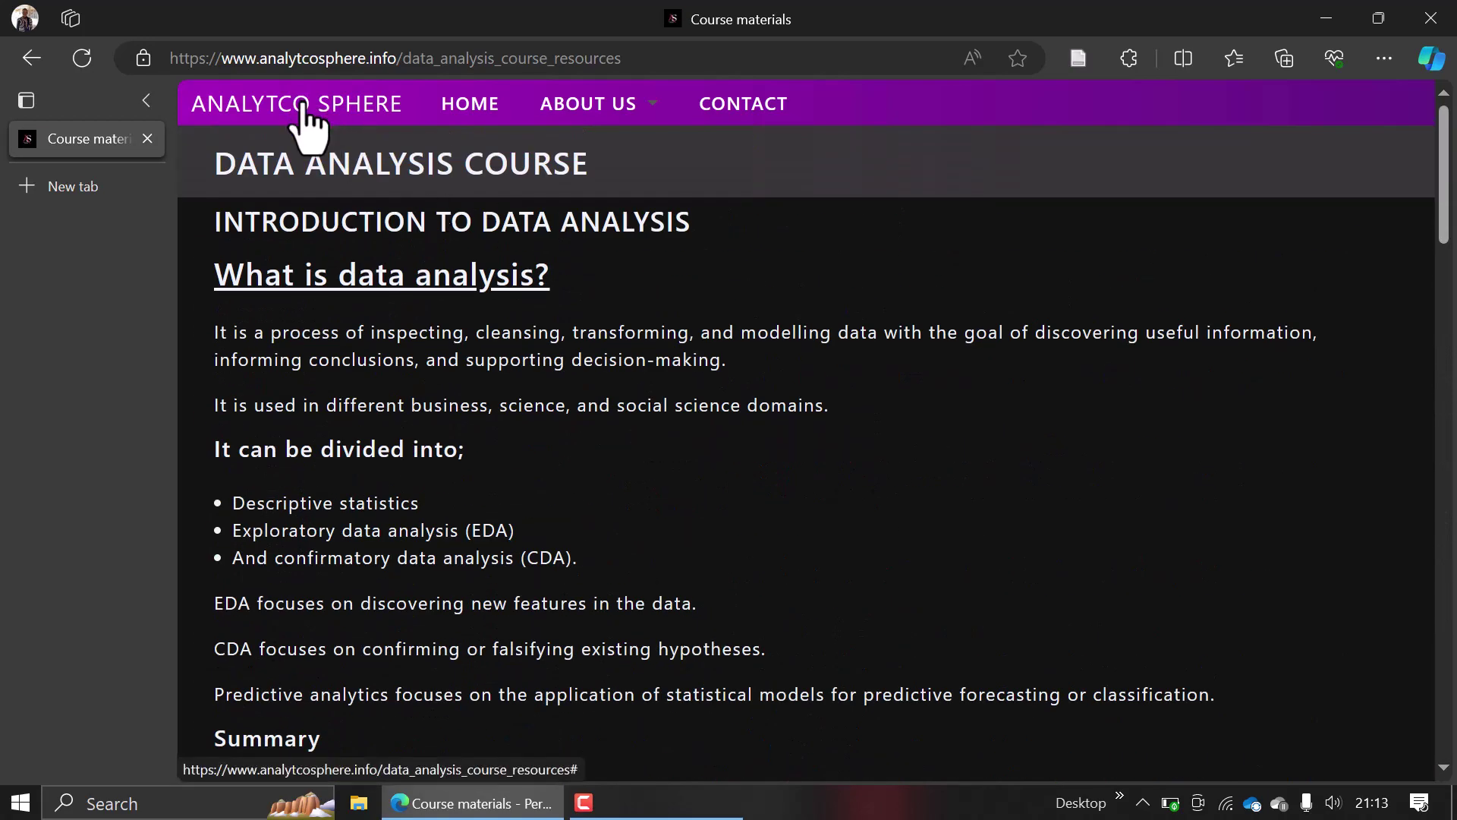
{"action": "left_click", "coordinate": [466, 106]}
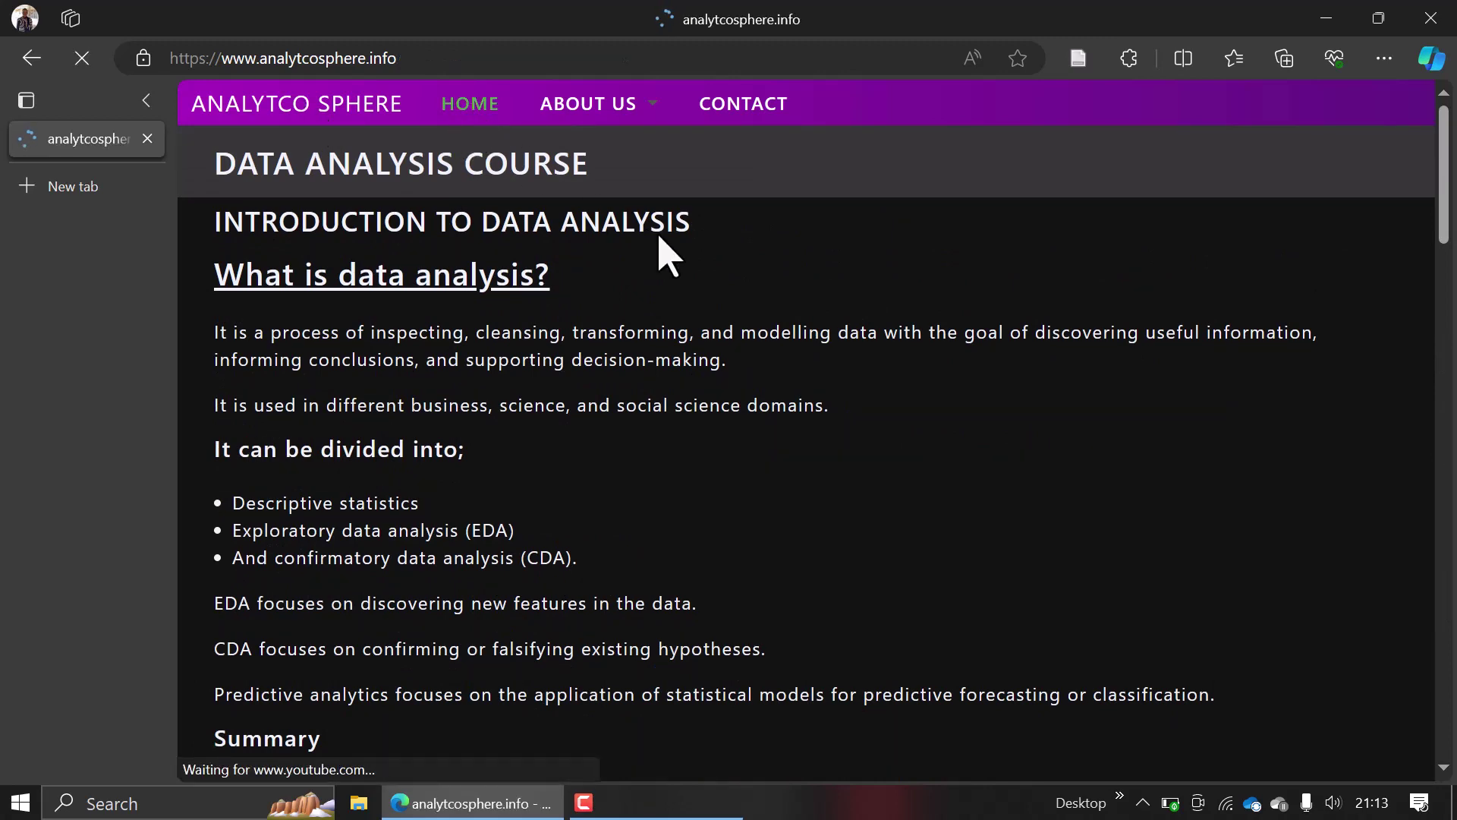